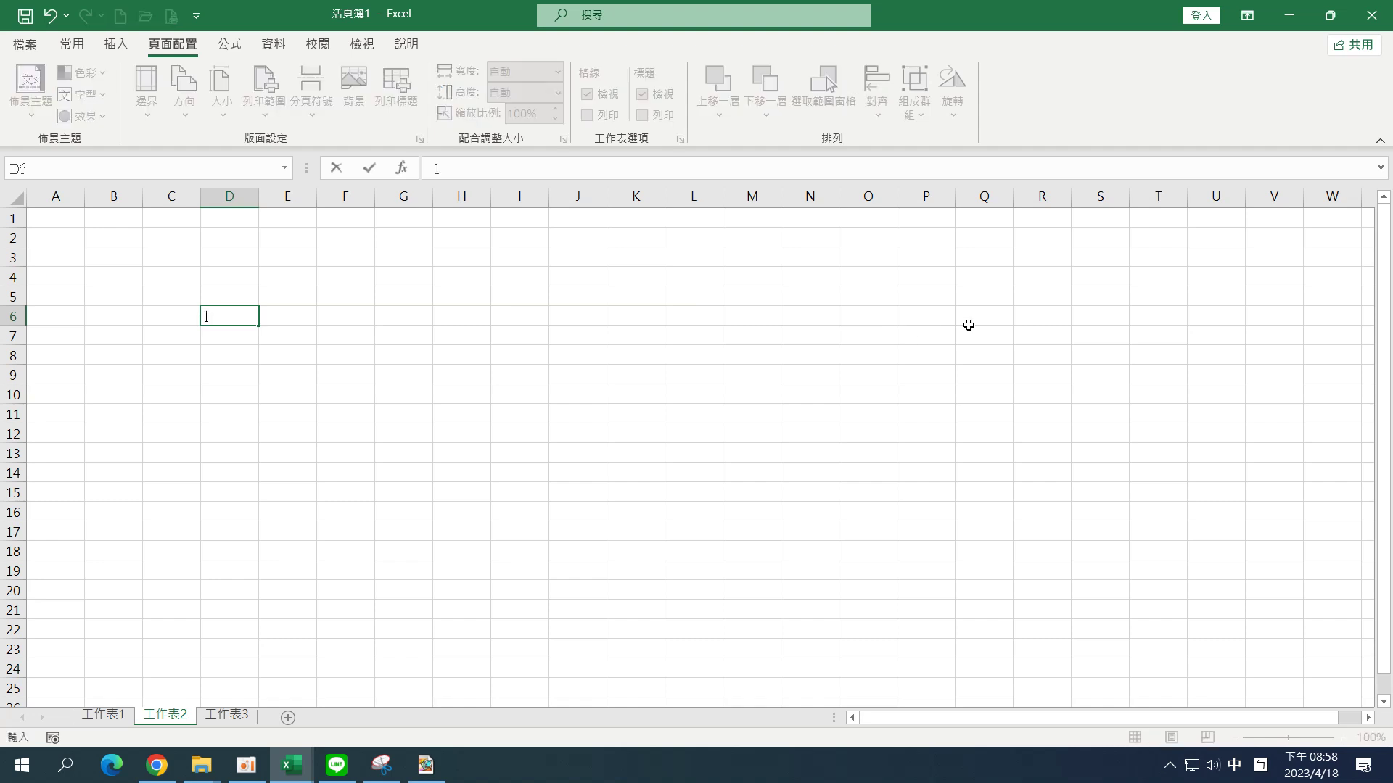
key("Return")
type("2")
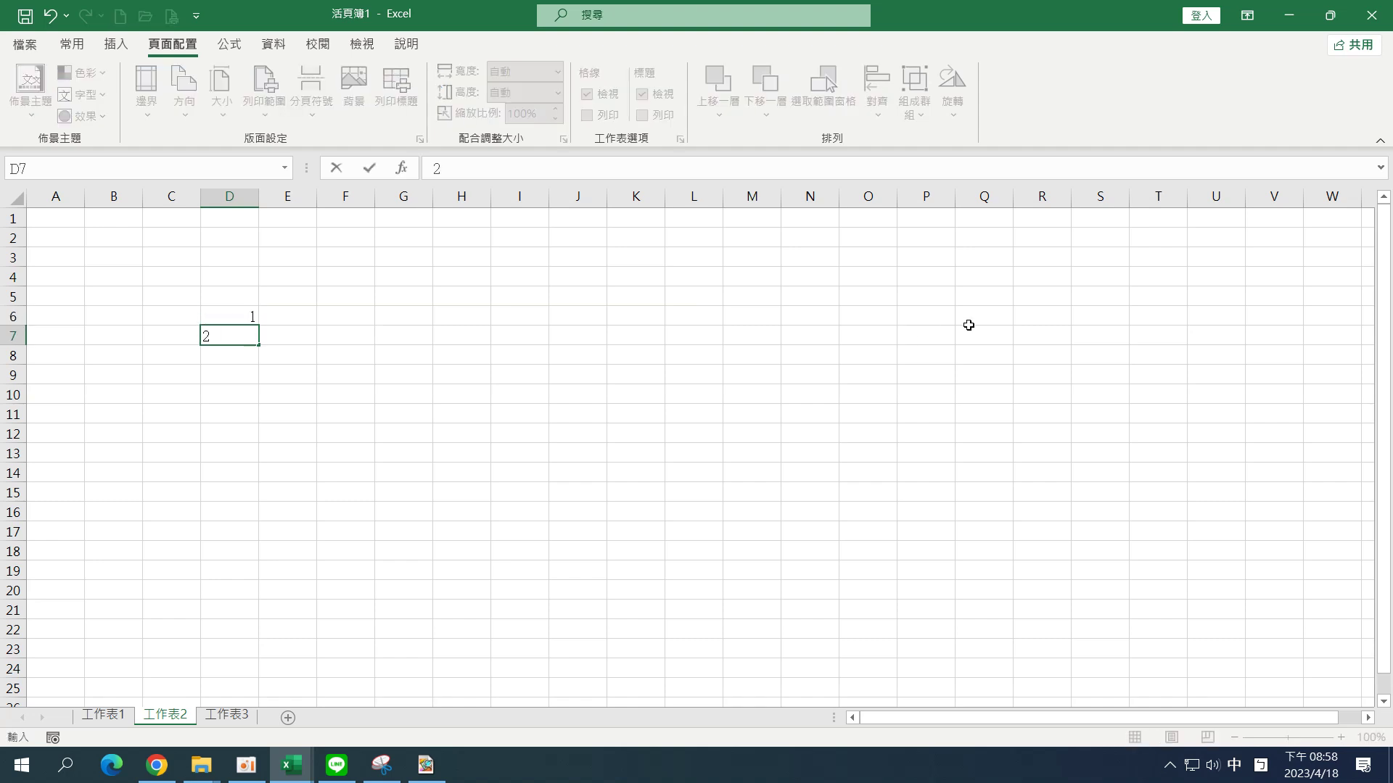
key("Return")
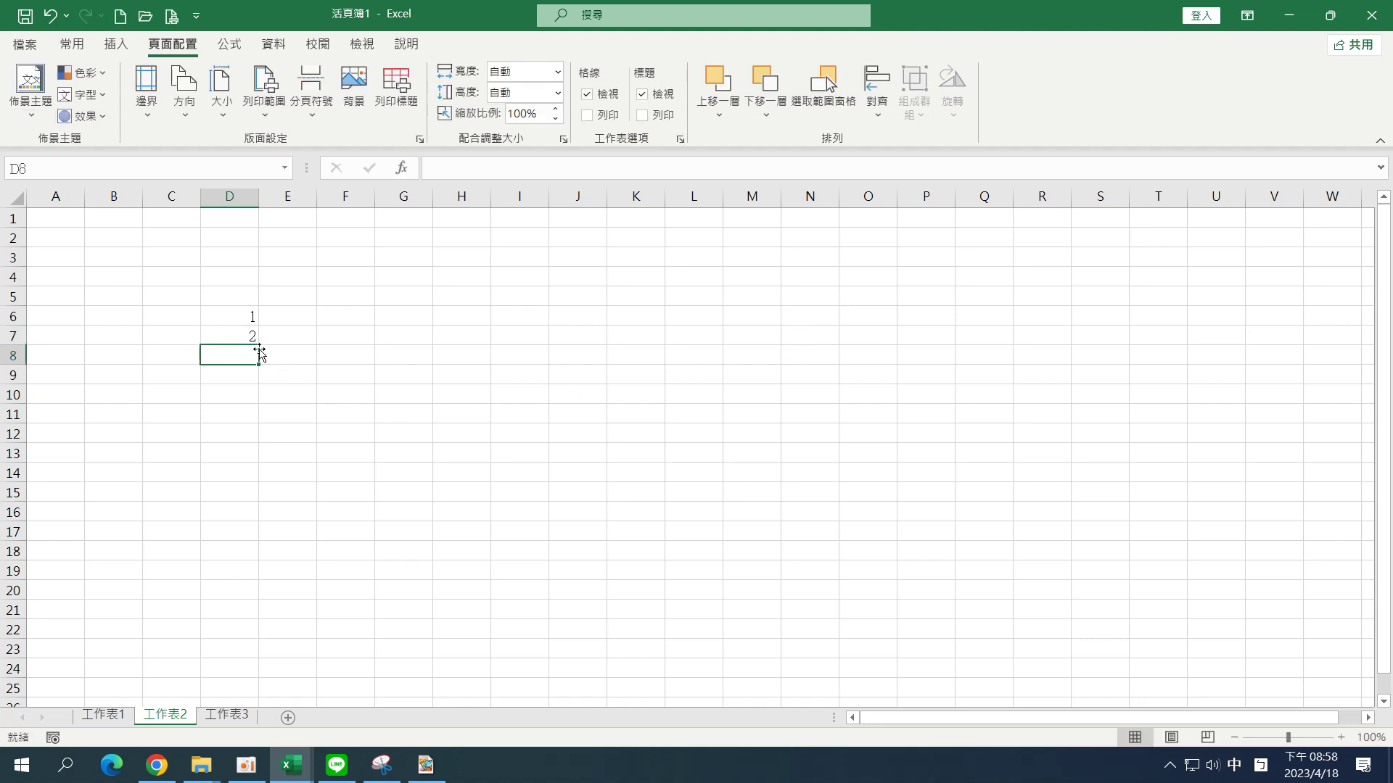
left_click_drag(244, 319, 246, 338)
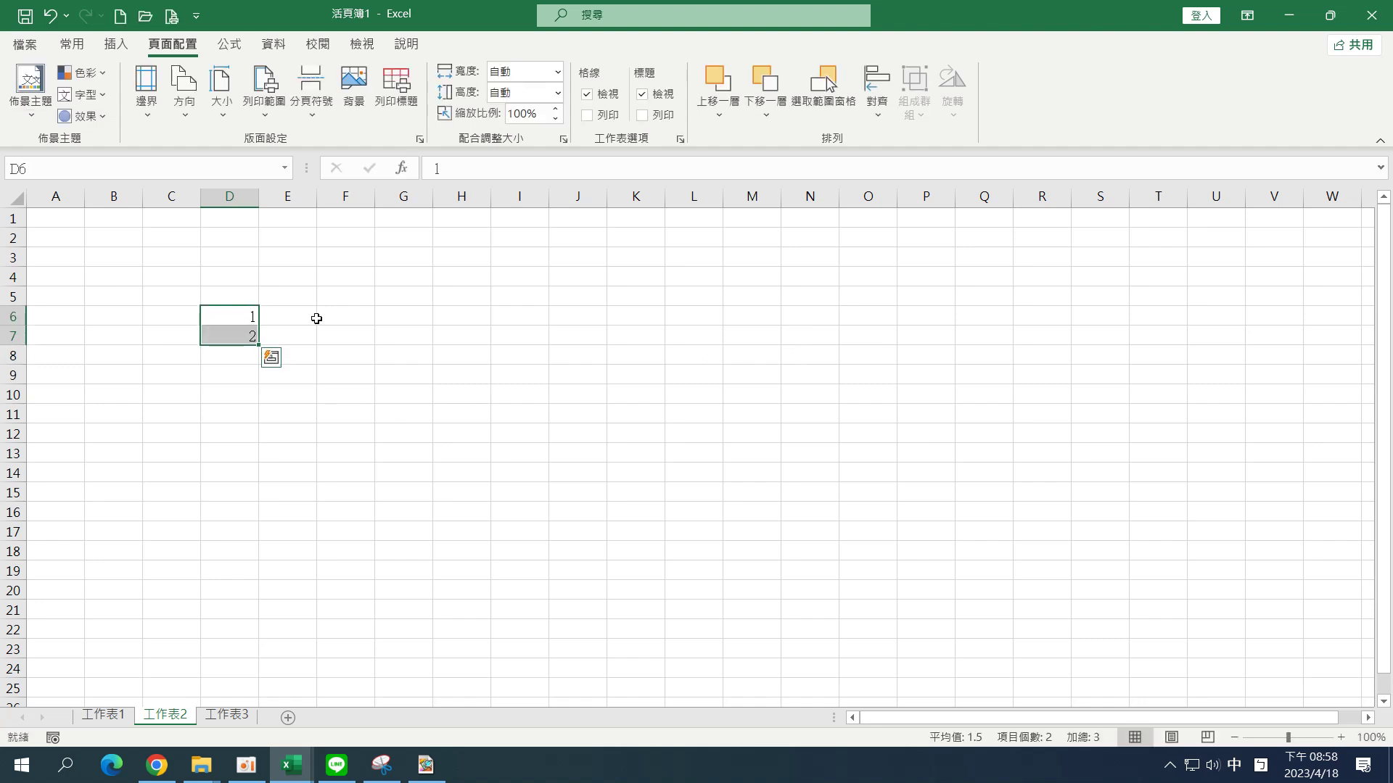
key("BackSpace")
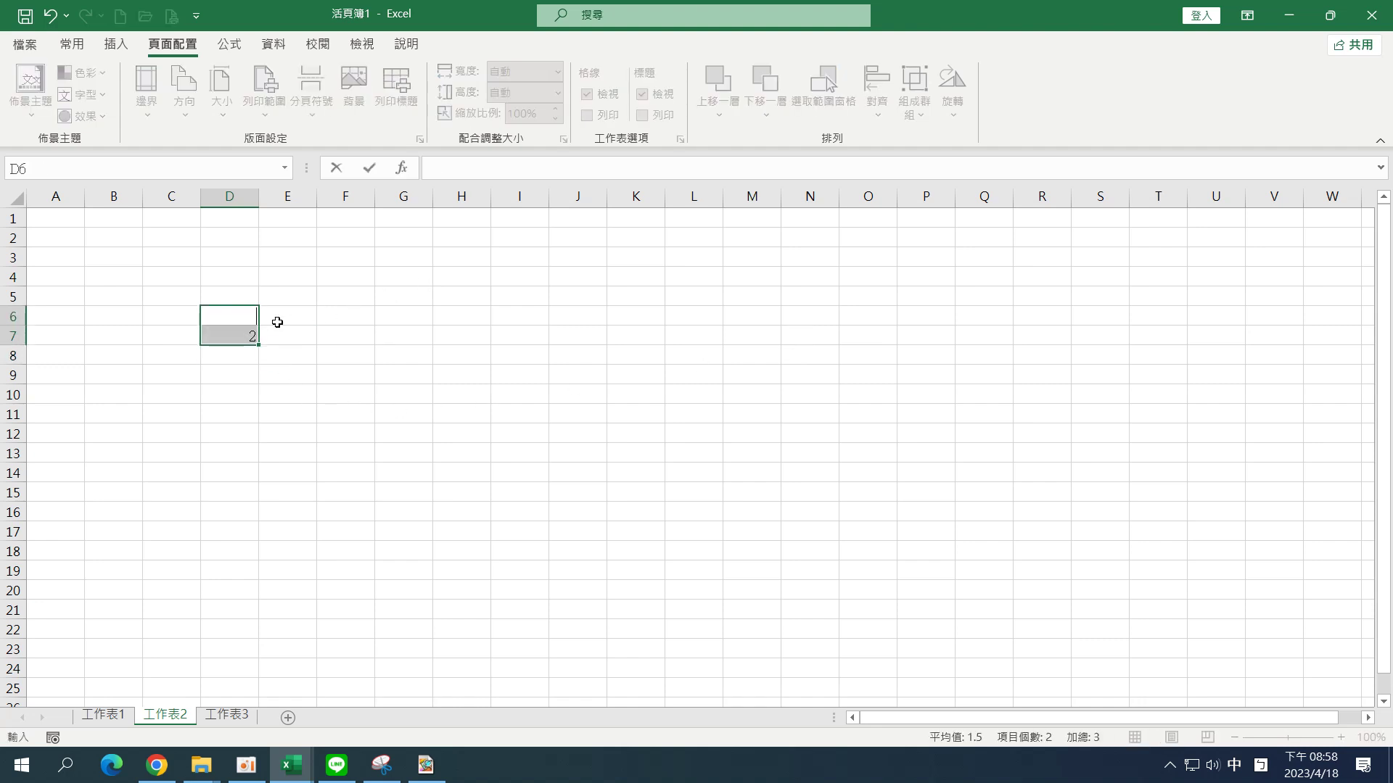
left_click(358, 372)
left_click(231, 330)
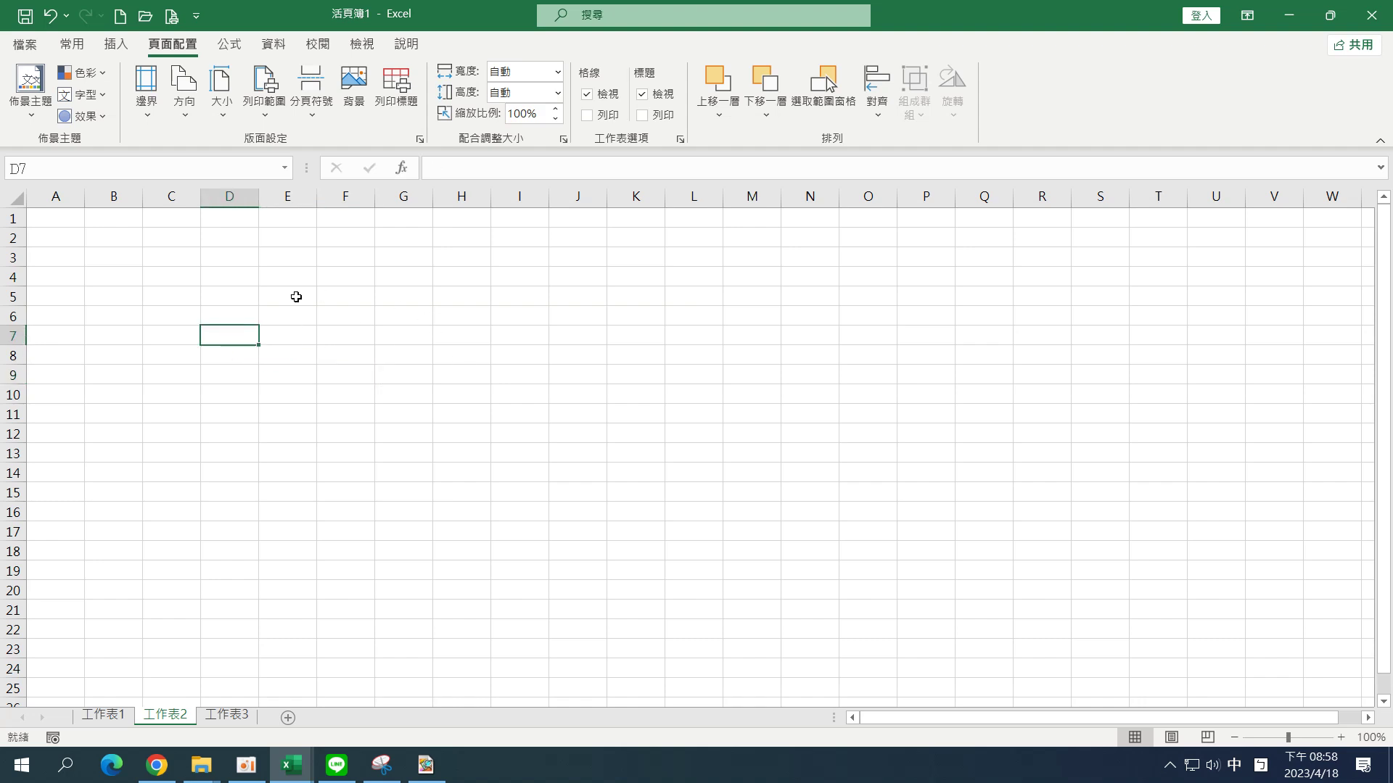
Enter 1 in B2 and fill it down to B16 as a number series from 1 to 15.
left_click(112, 240)
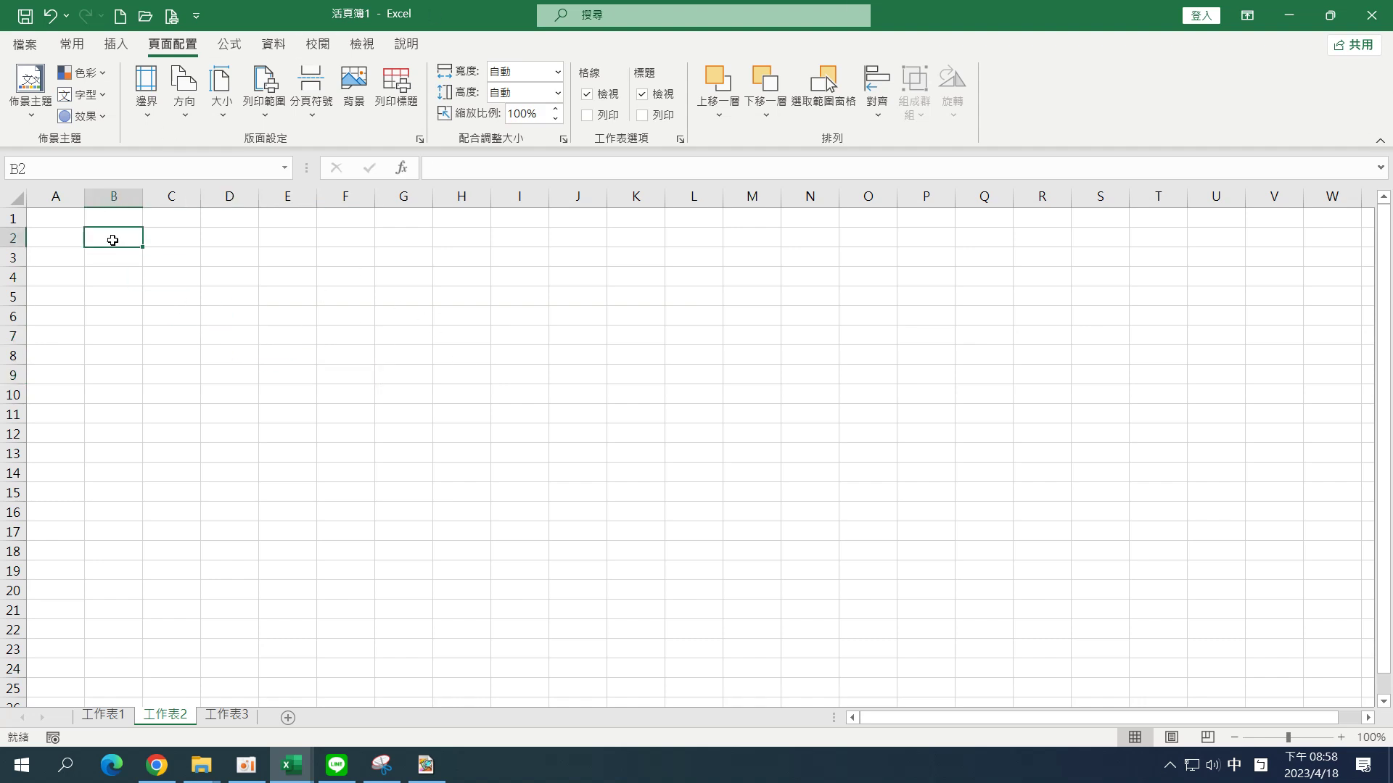
type("1")
left_click(369, 168)
left_click_drag(140, 248, 127, 529)
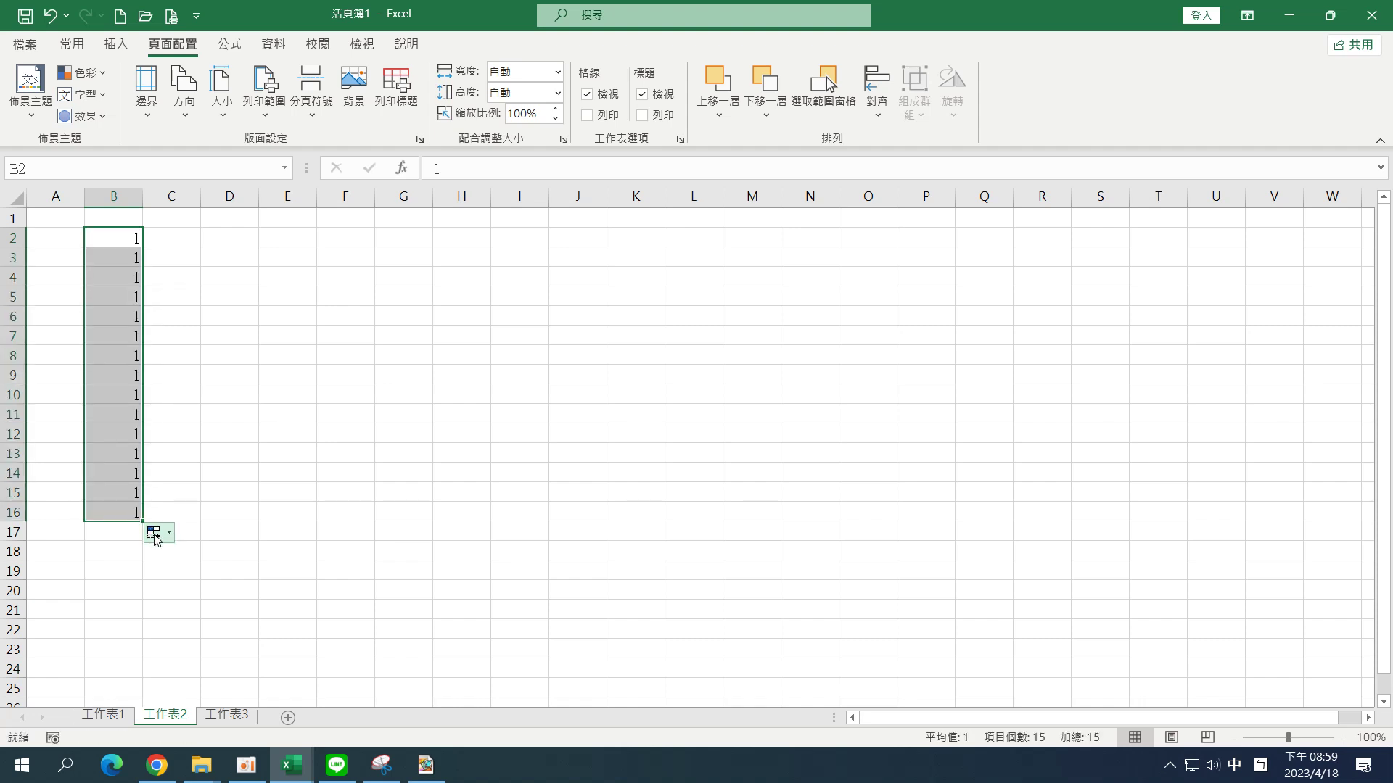
left_click(157, 534)
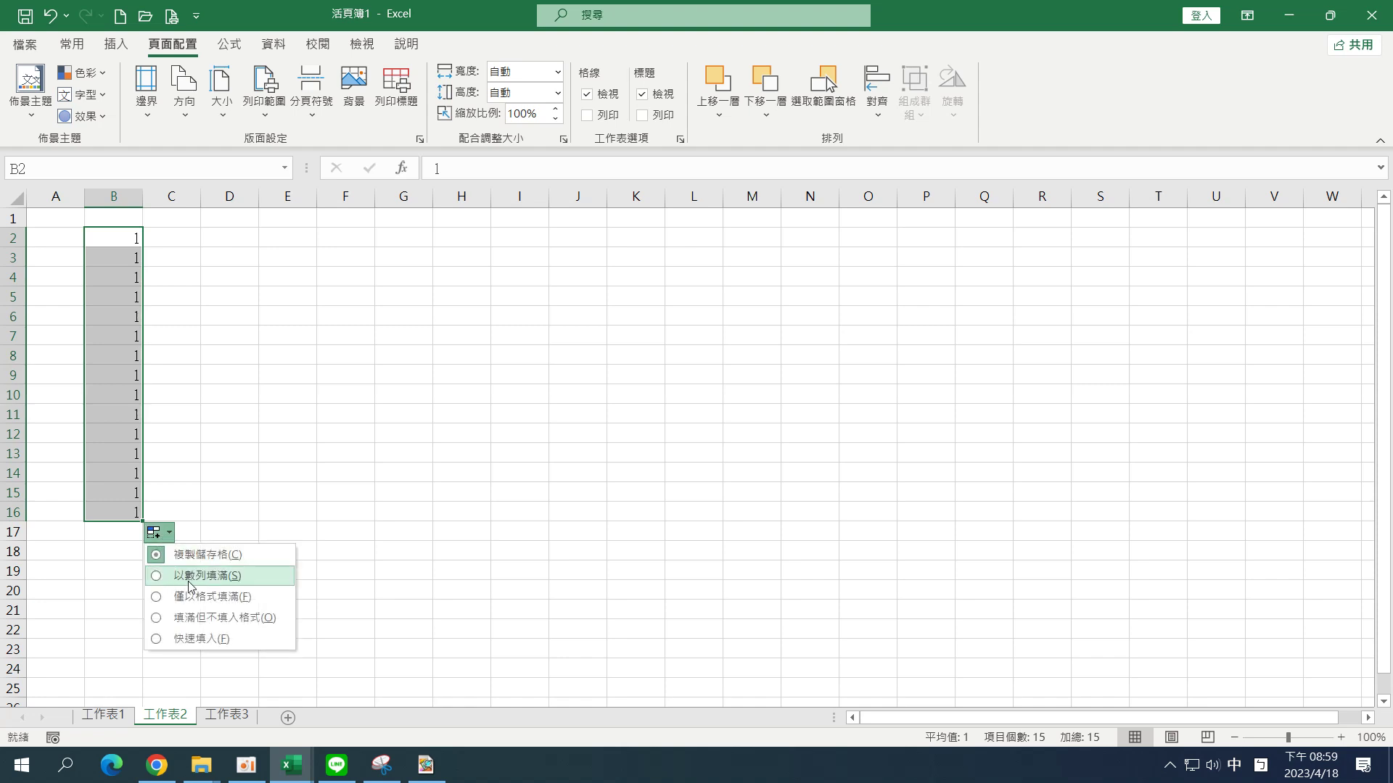
left_click(189, 576)
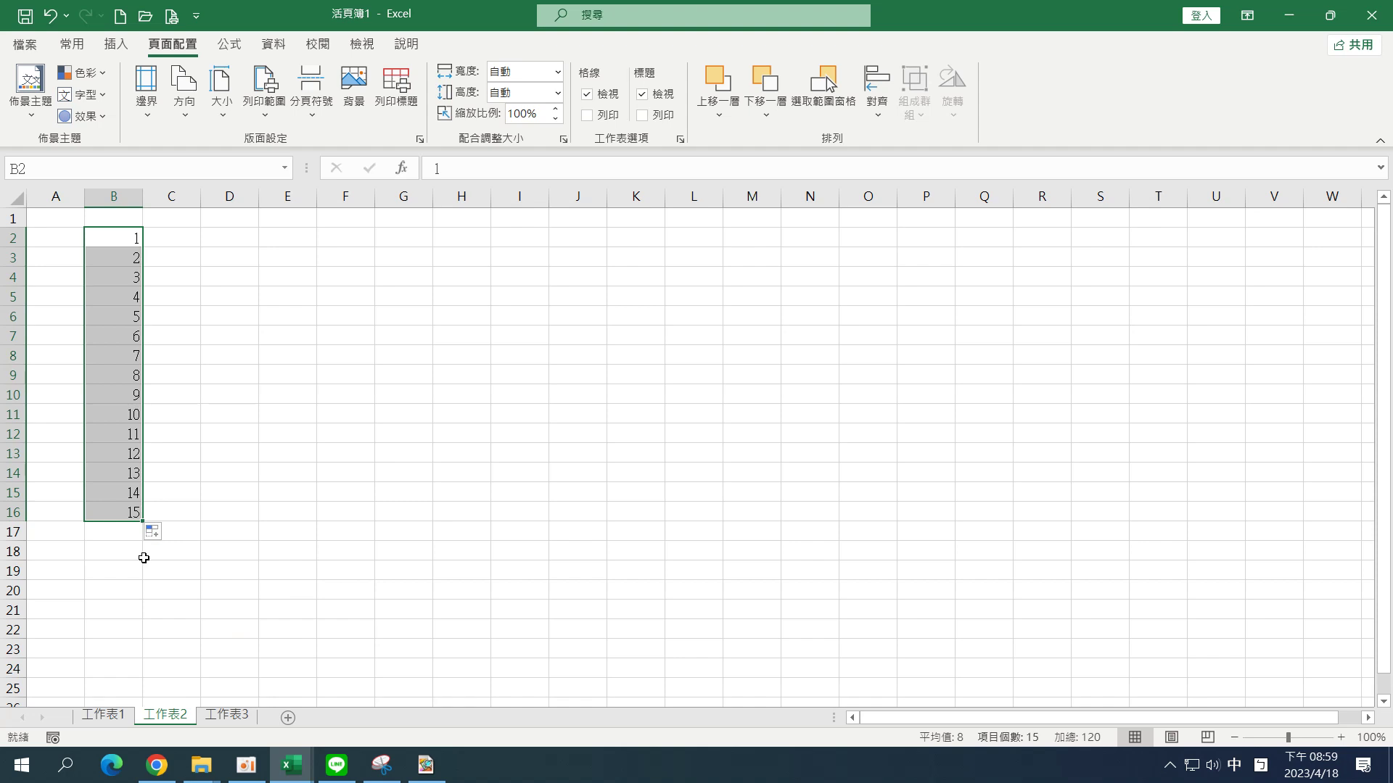
Enter 1 in D2 and fill it down to D21 directly as an incrementing series up to 20.
left_click(232, 240)
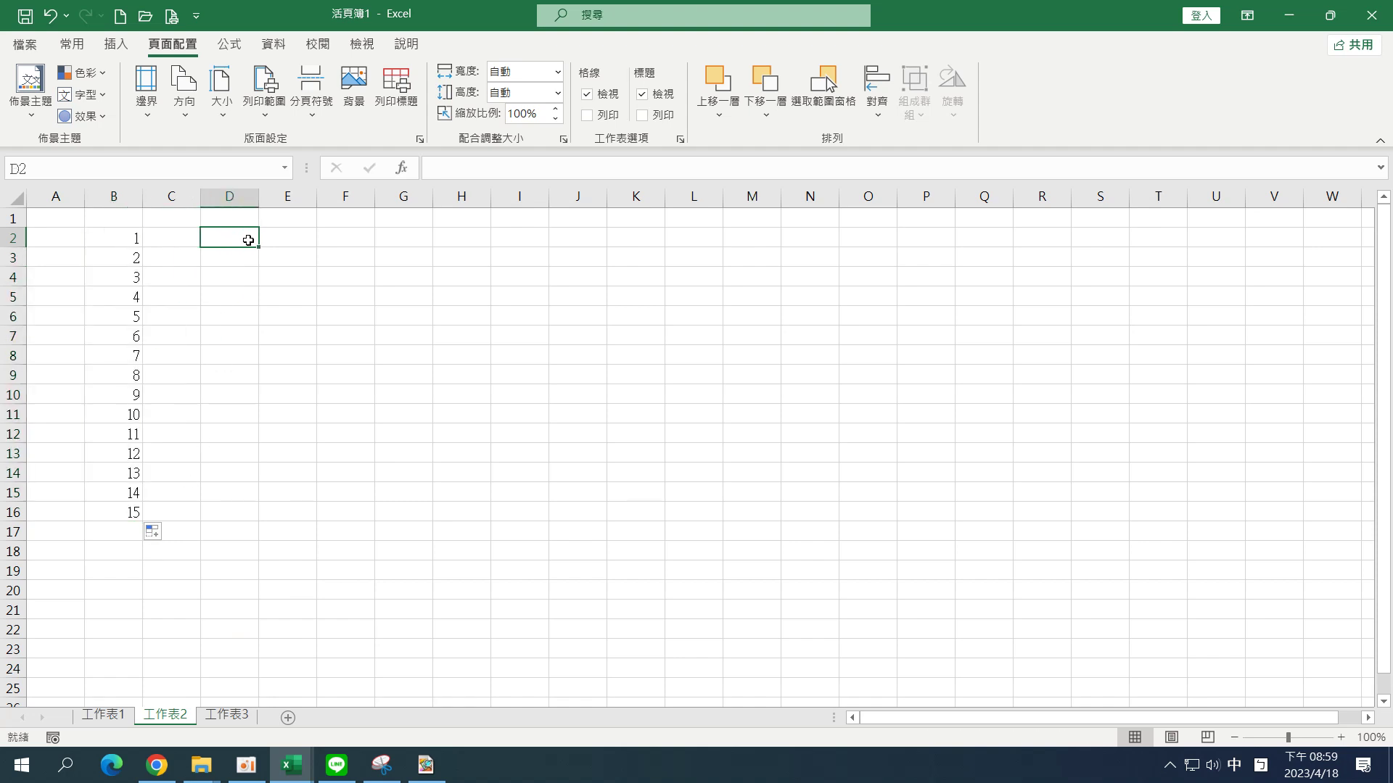
type("1")
left_click(370, 169)
left_click_drag(259, 250, 240, 624)
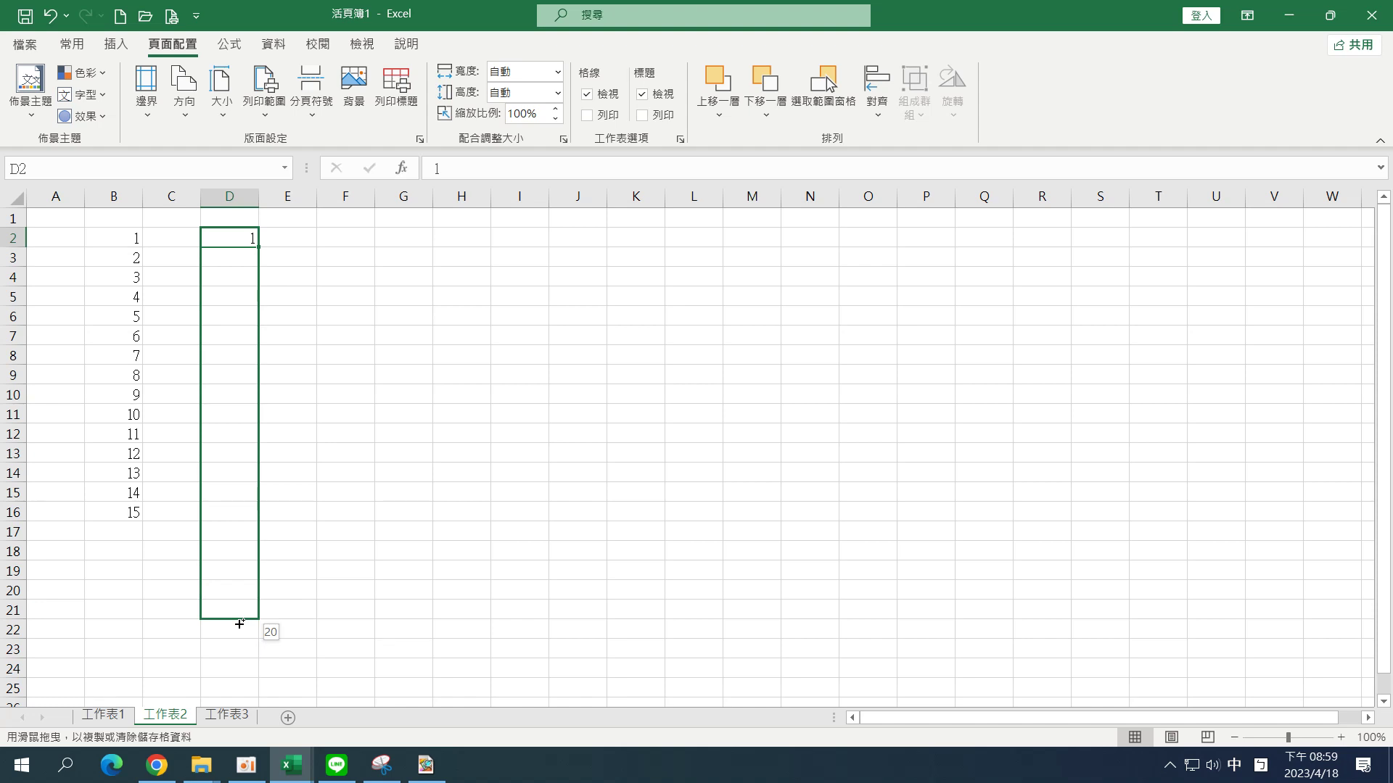
left_click_drag(239, 624, 239, 624)
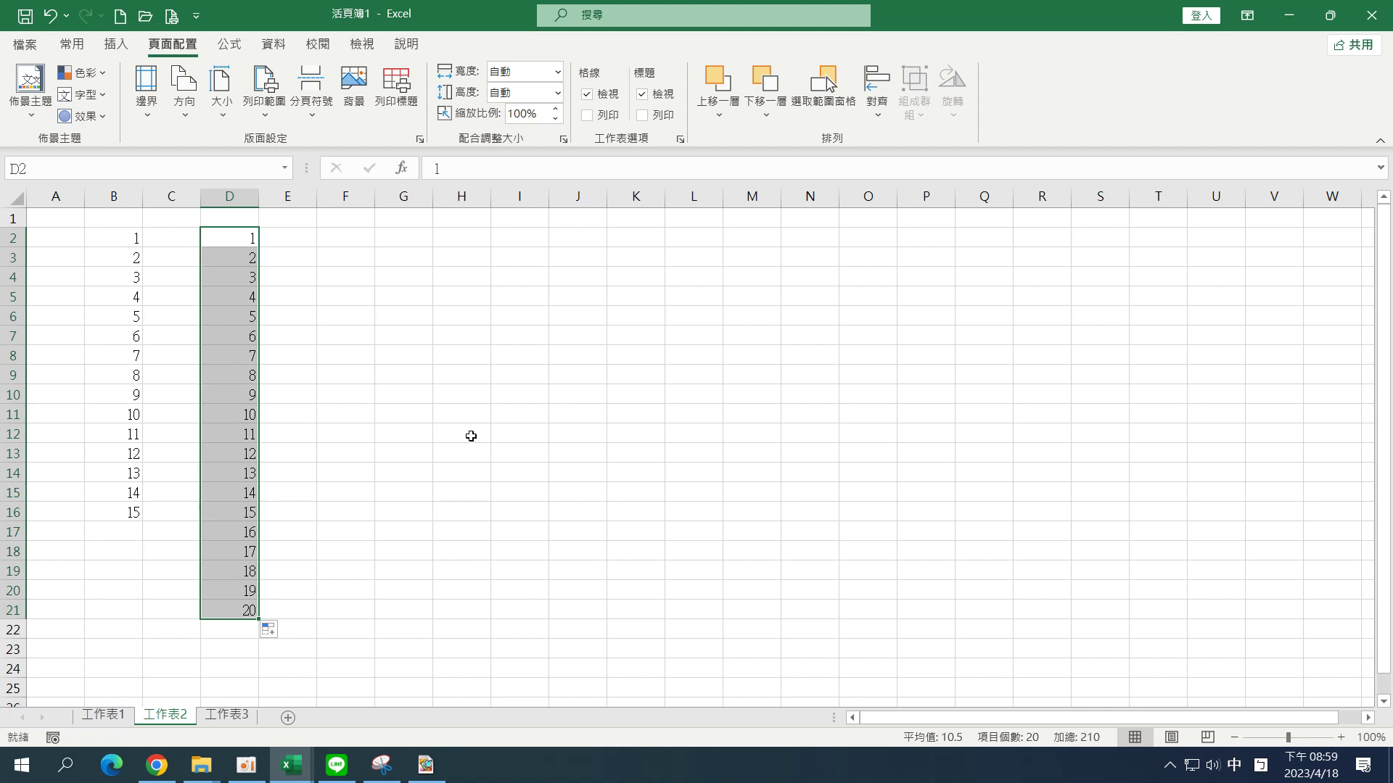
Enter 1 in F2 and 2 in F3, and extend the pair down to F26 as a series up to 25.
left_click(349, 240)
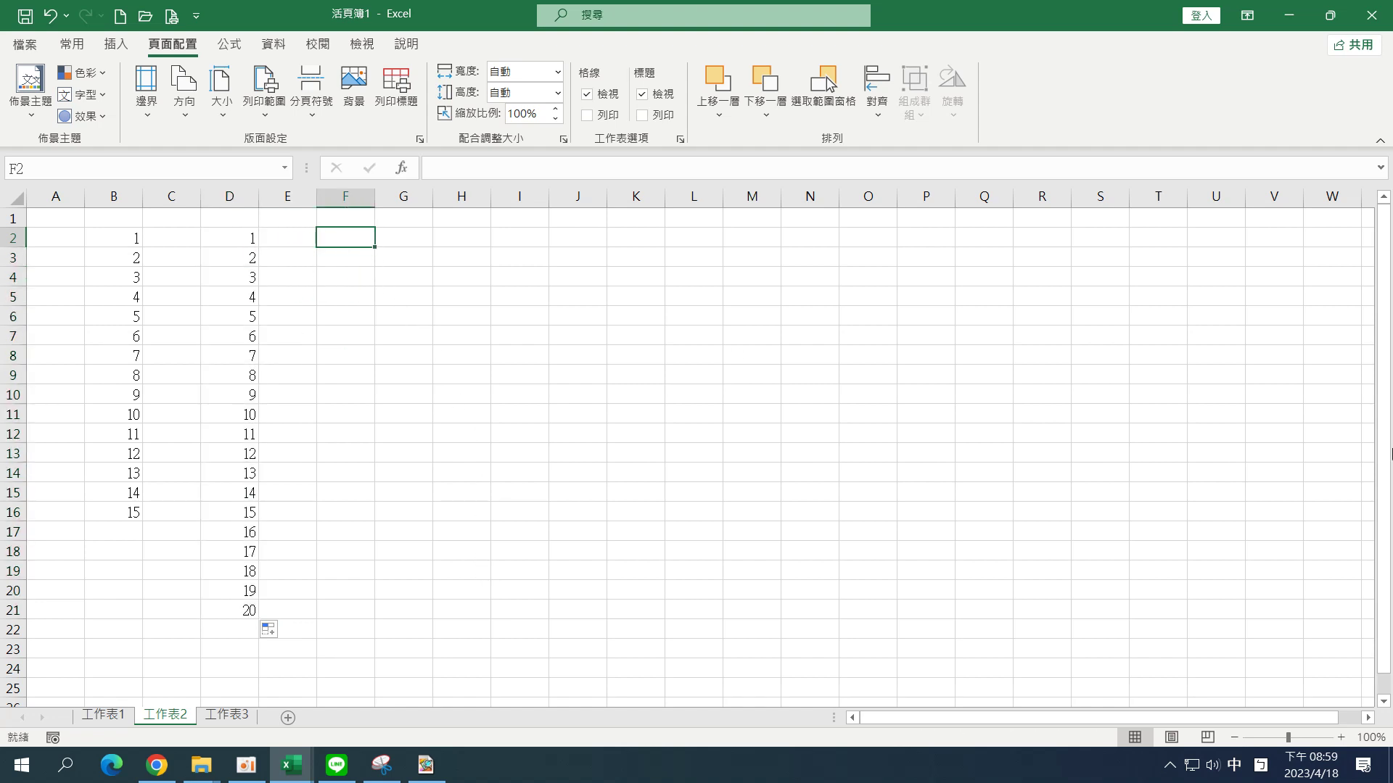
type("1")
key("Return")
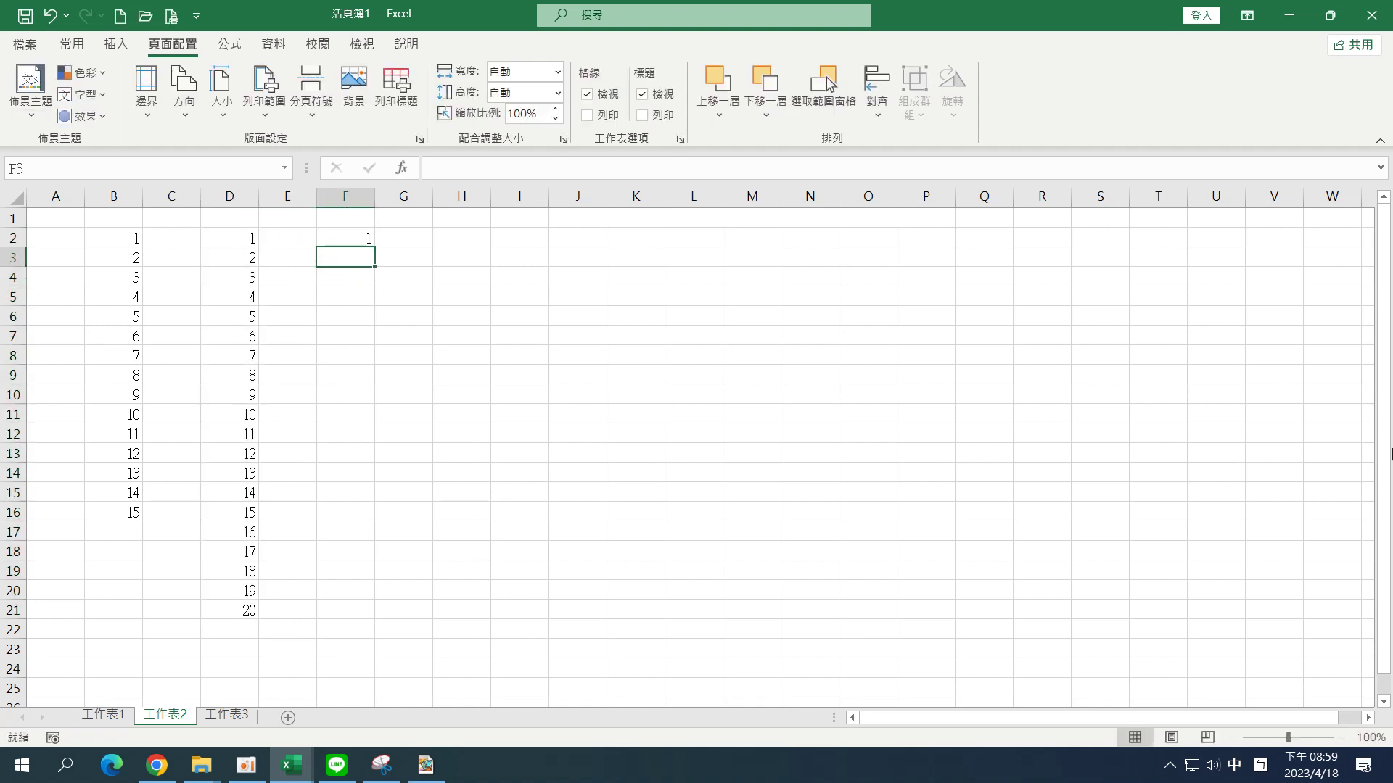
type("2")
key("Return")
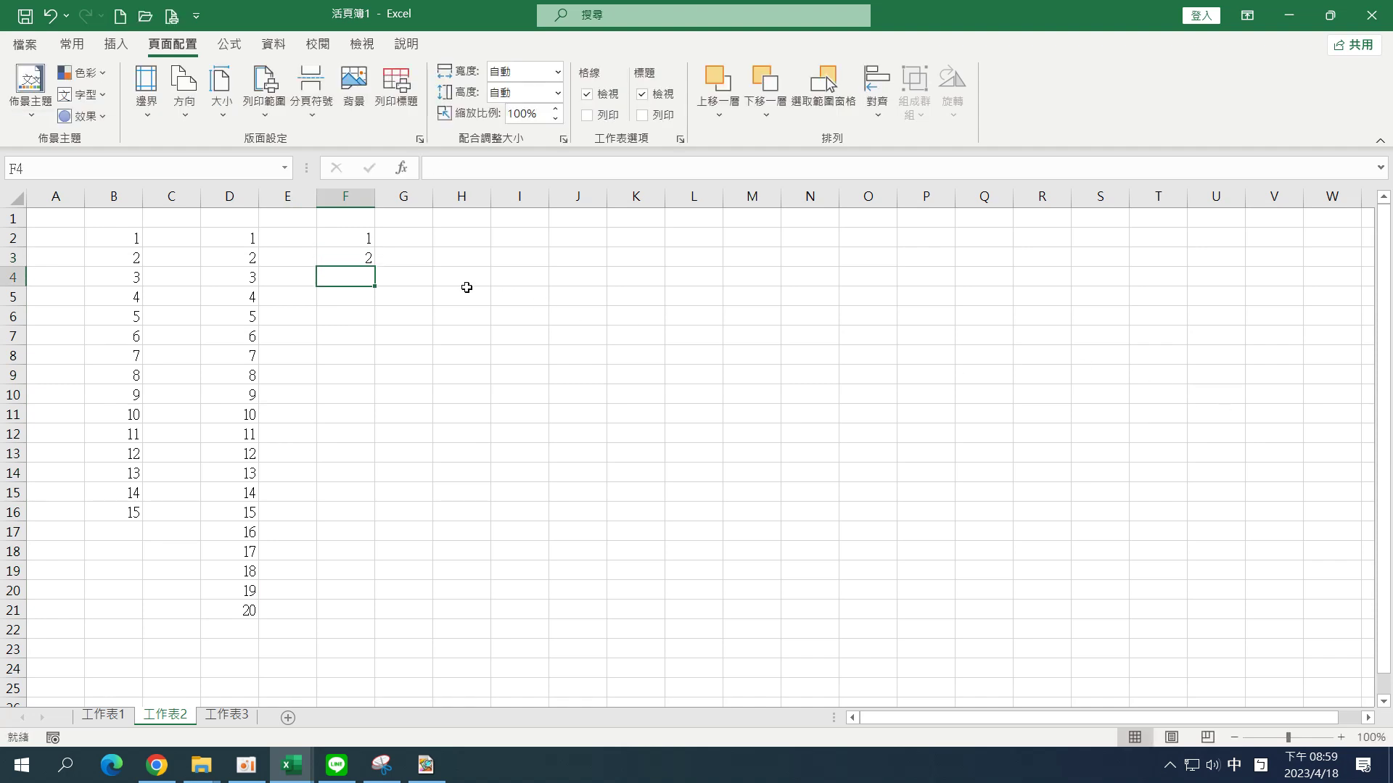
left_click_drag(361, 234, 338, 666)
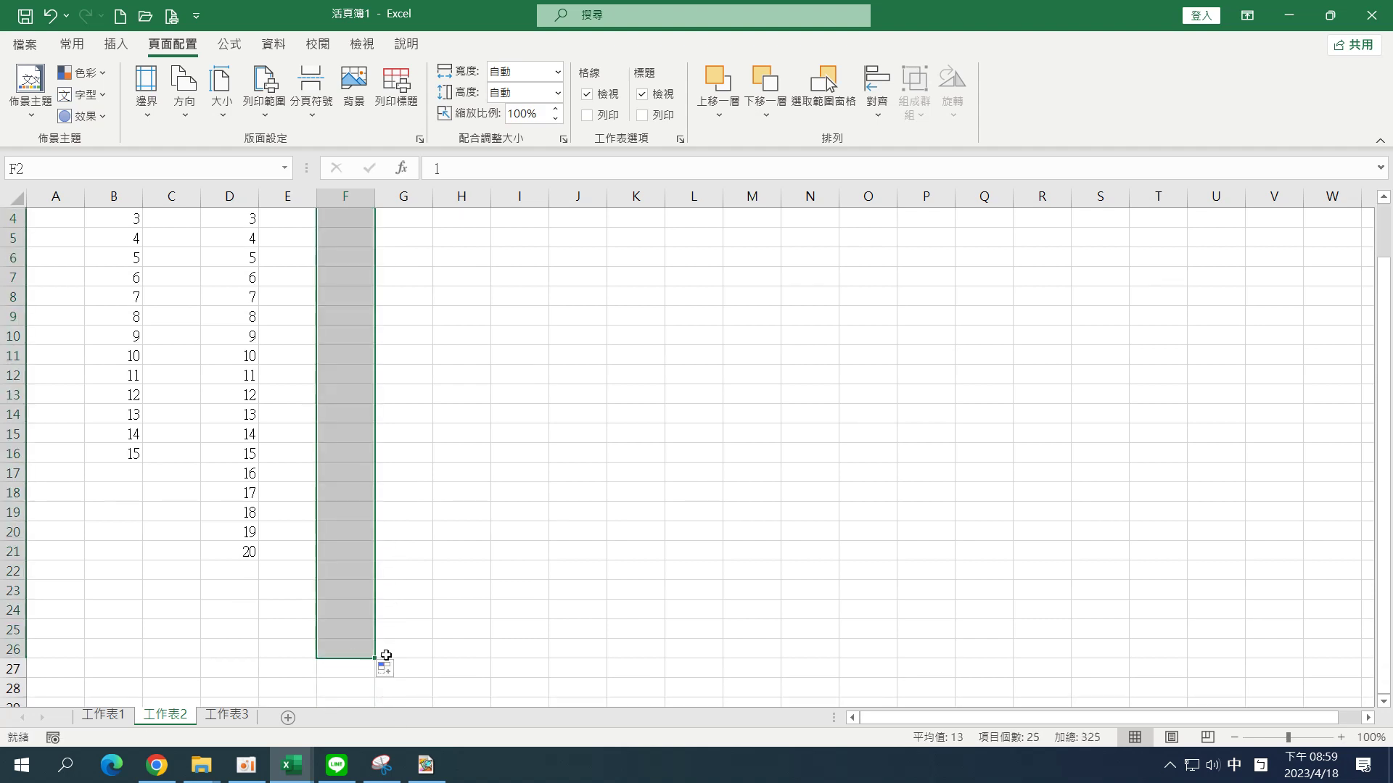
scroll(315, 292, "up", 1)
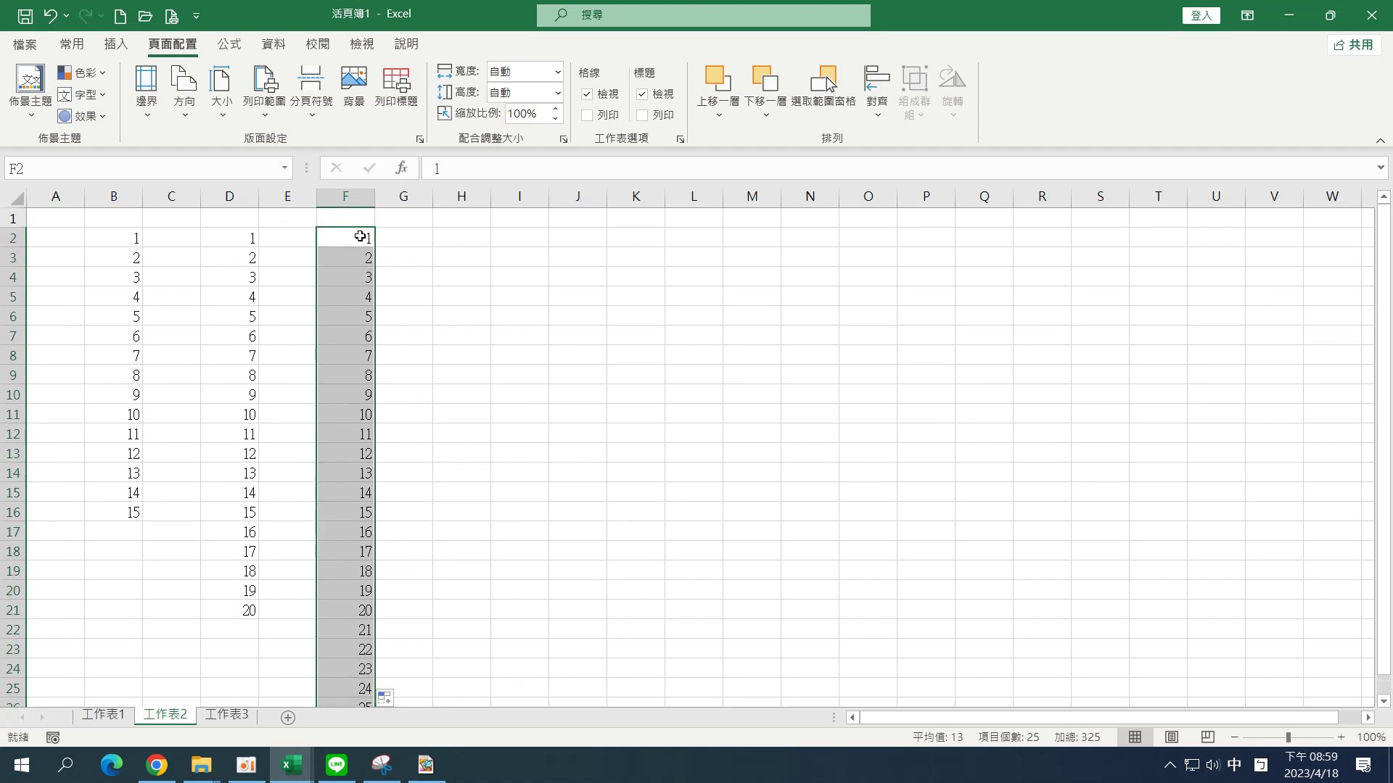
left_click_drag(368, 238, 368, 275)
left_click(352, 235)
Enter 50 in H2 and 100 in H3, and extend the pair down to H22 in increments of 50.
left_click(451, 233)
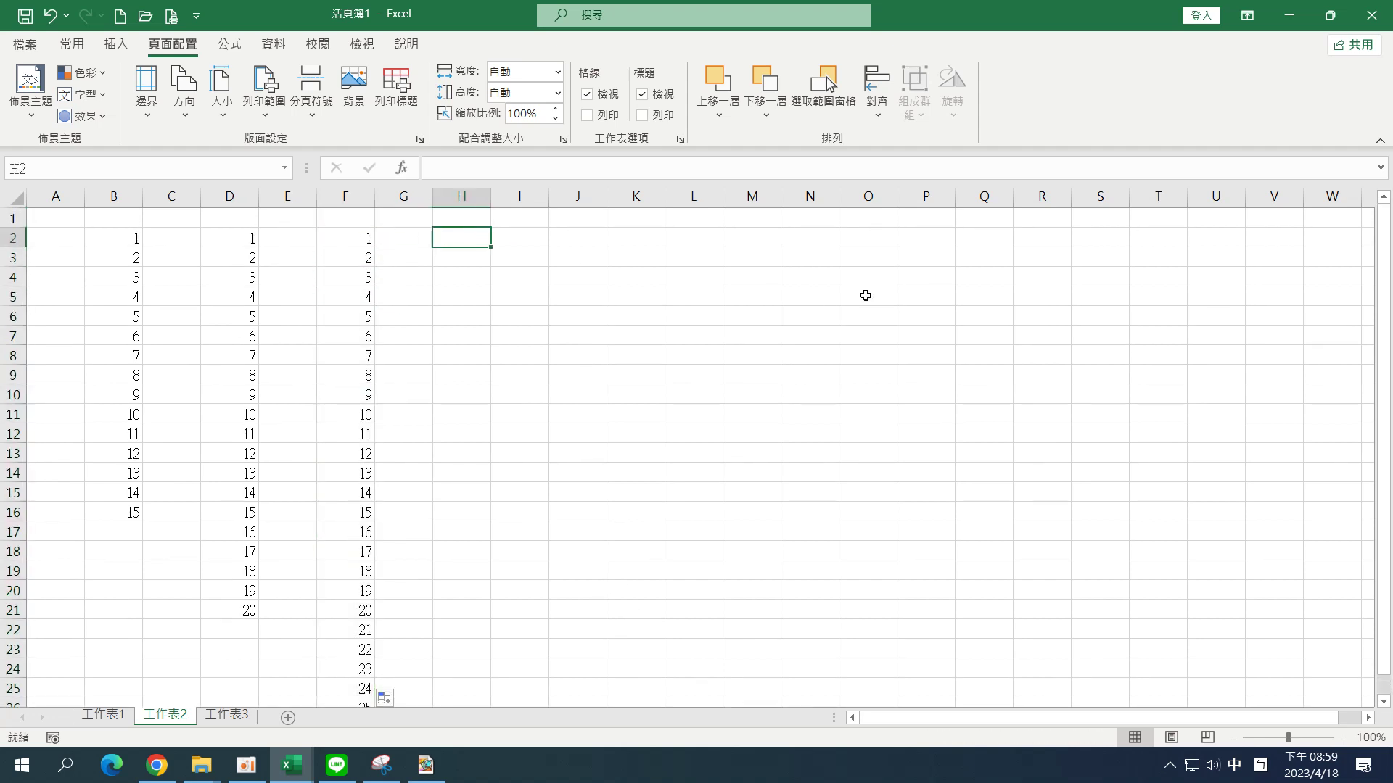
type("50")
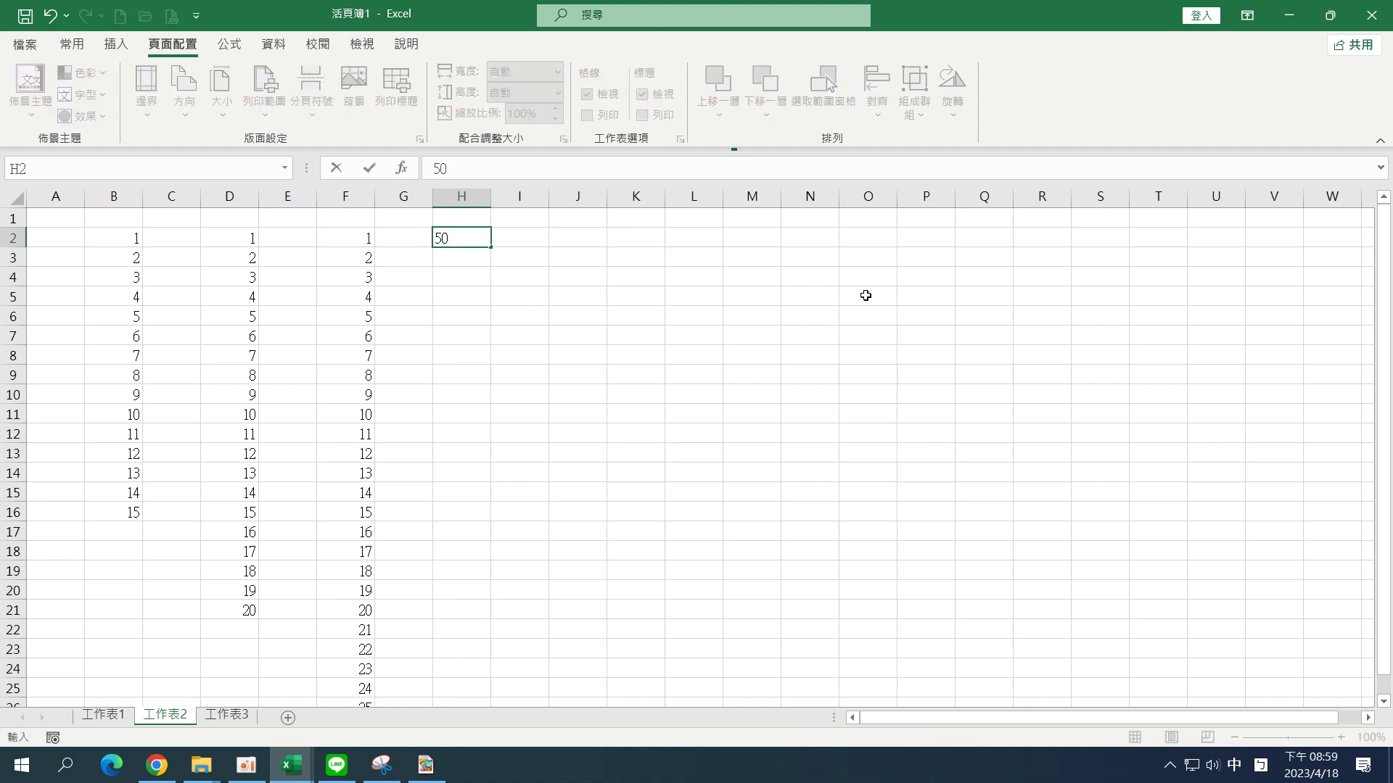
key("Return")
type("100")
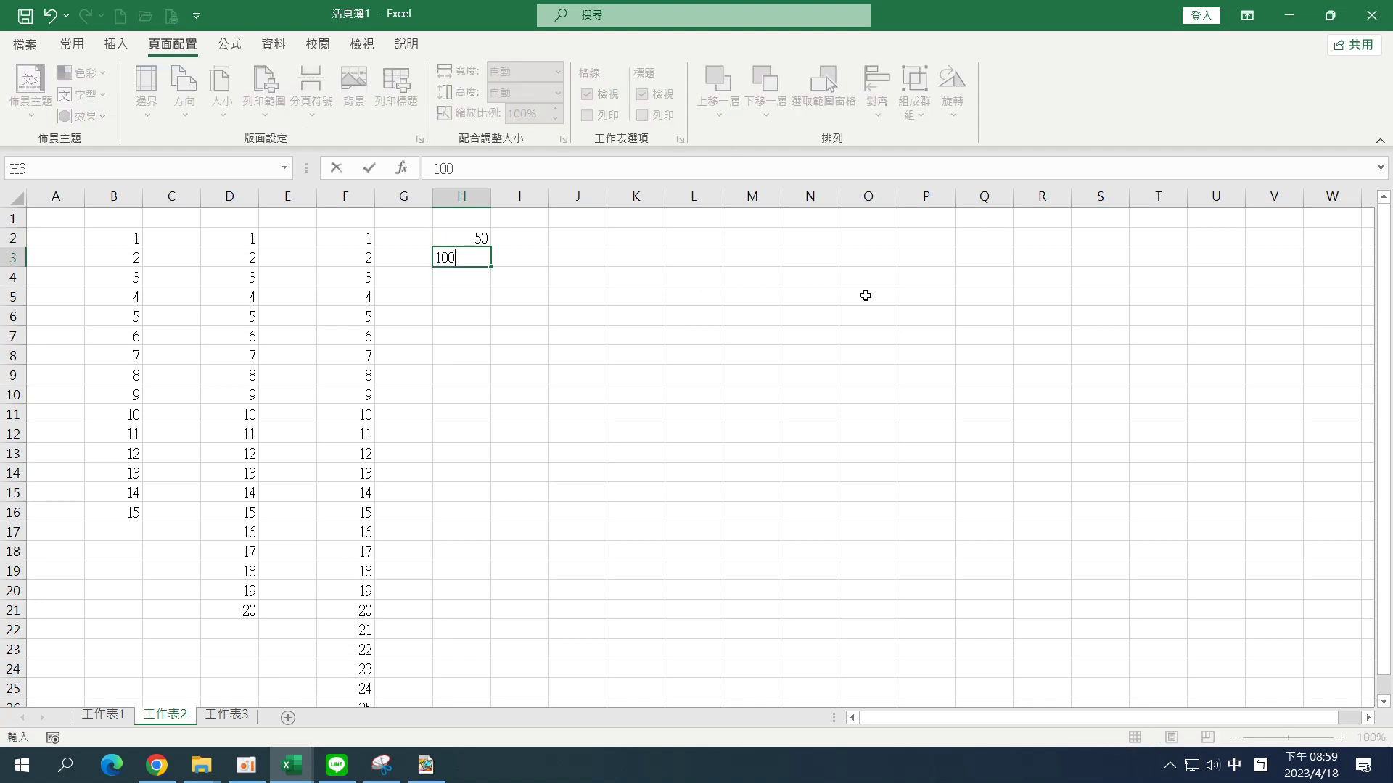
left_click_drag(478, 234, 496, 634)
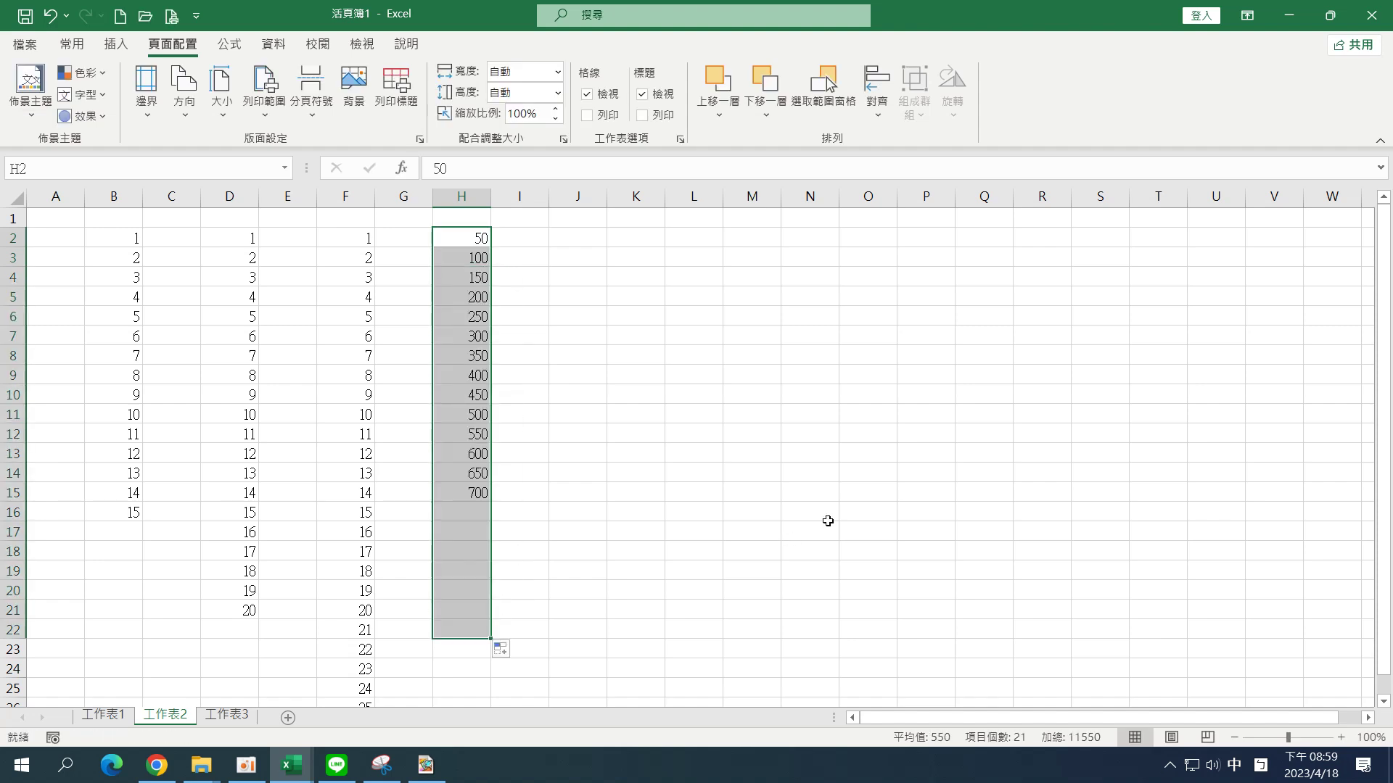
Enter 2 in J2 and 4 in J3, and extend the pair down to J22 as an even-number series.
left_click(567, 243)
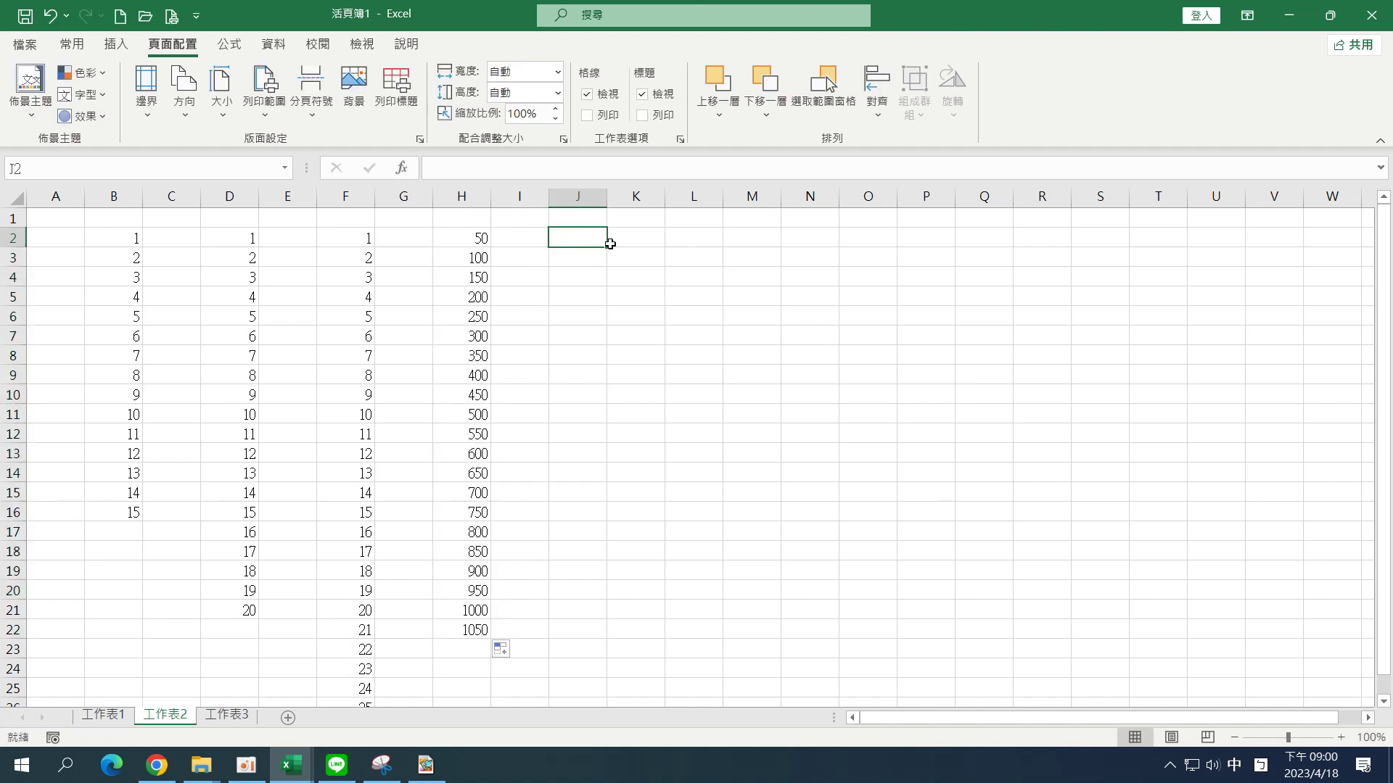
type("2")
key("Return")
type("4")
key("Return")
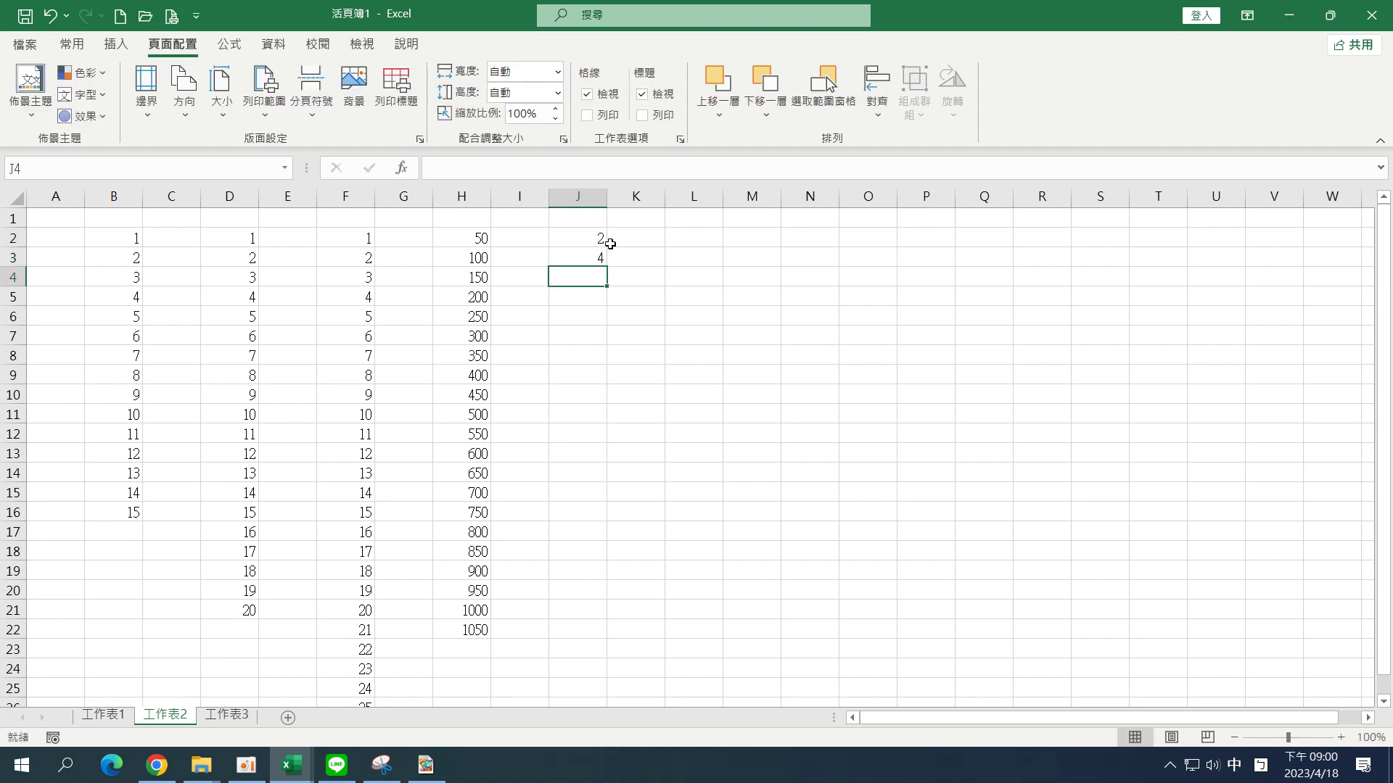
left_click_drag(589, 237, 616, 629)
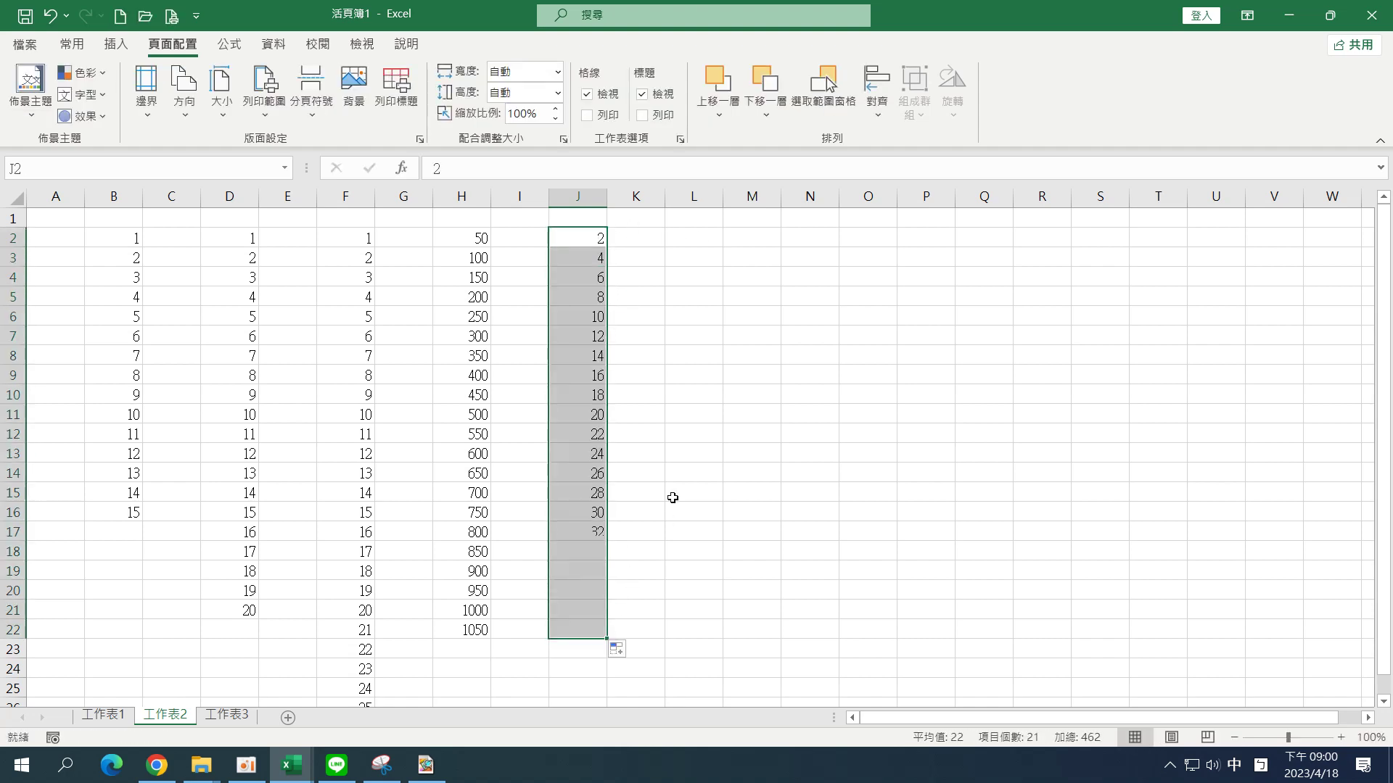
Enter the date 2023/3/8 in L2 and check the previous month in the system calendar.
left_click(698, 241)
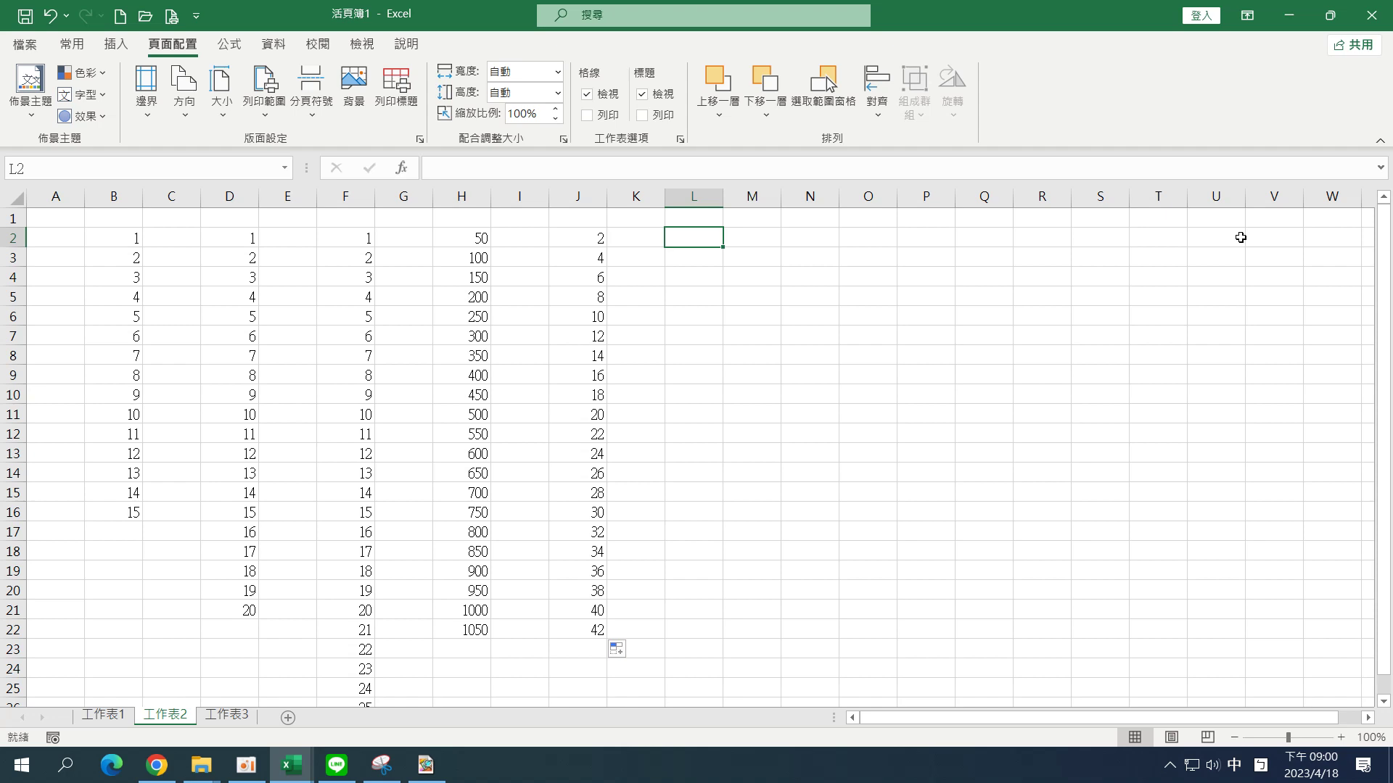
type("202")
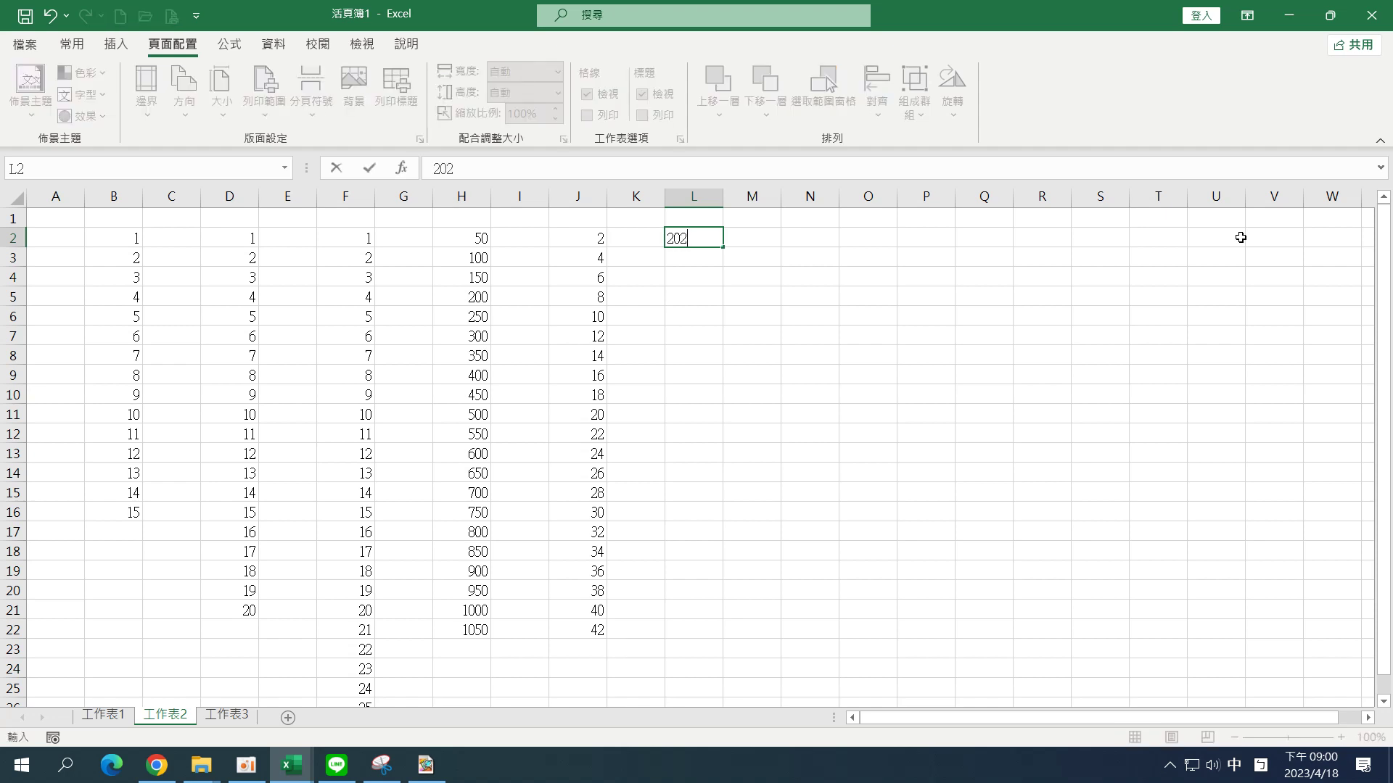
type("3")
type("/3/8")
left_click(1310, 764)
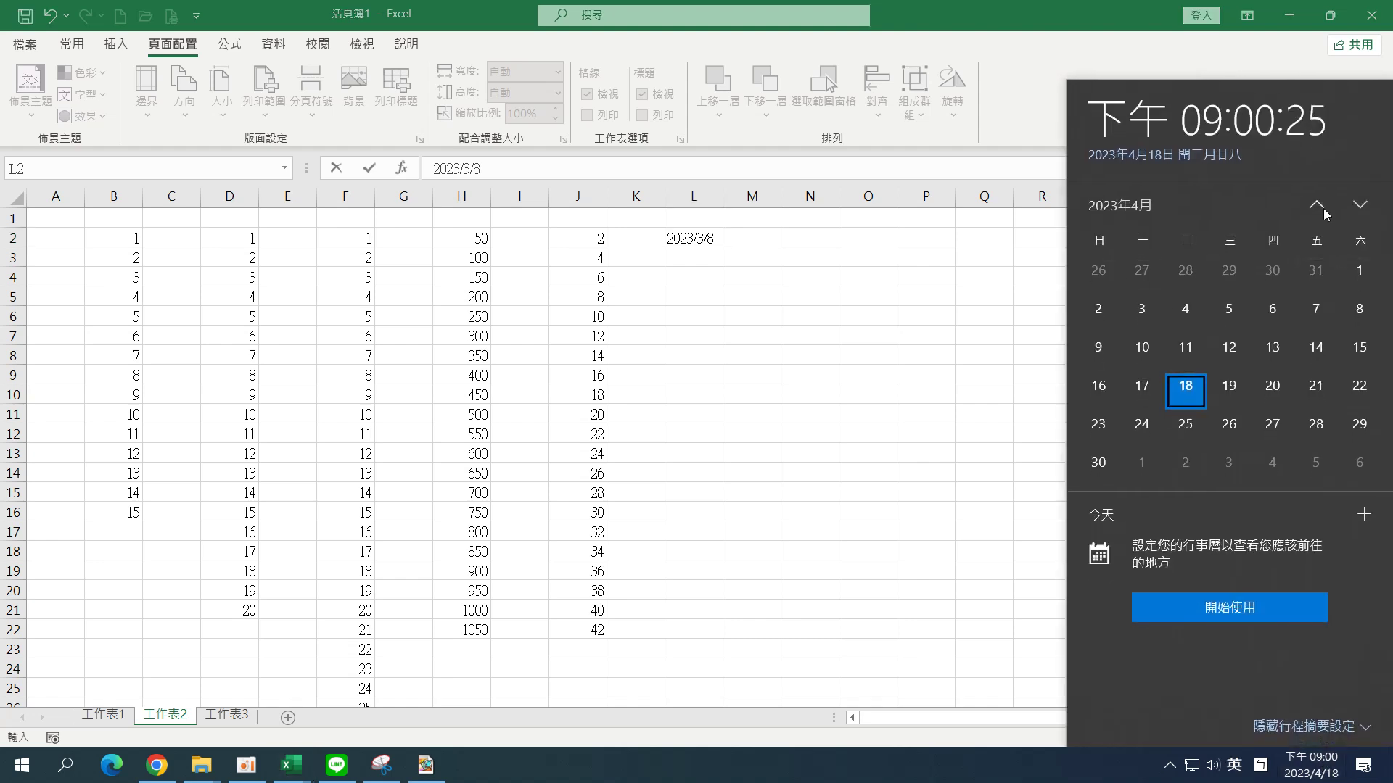
left_click(1317, 205)
left_click(714, 245)
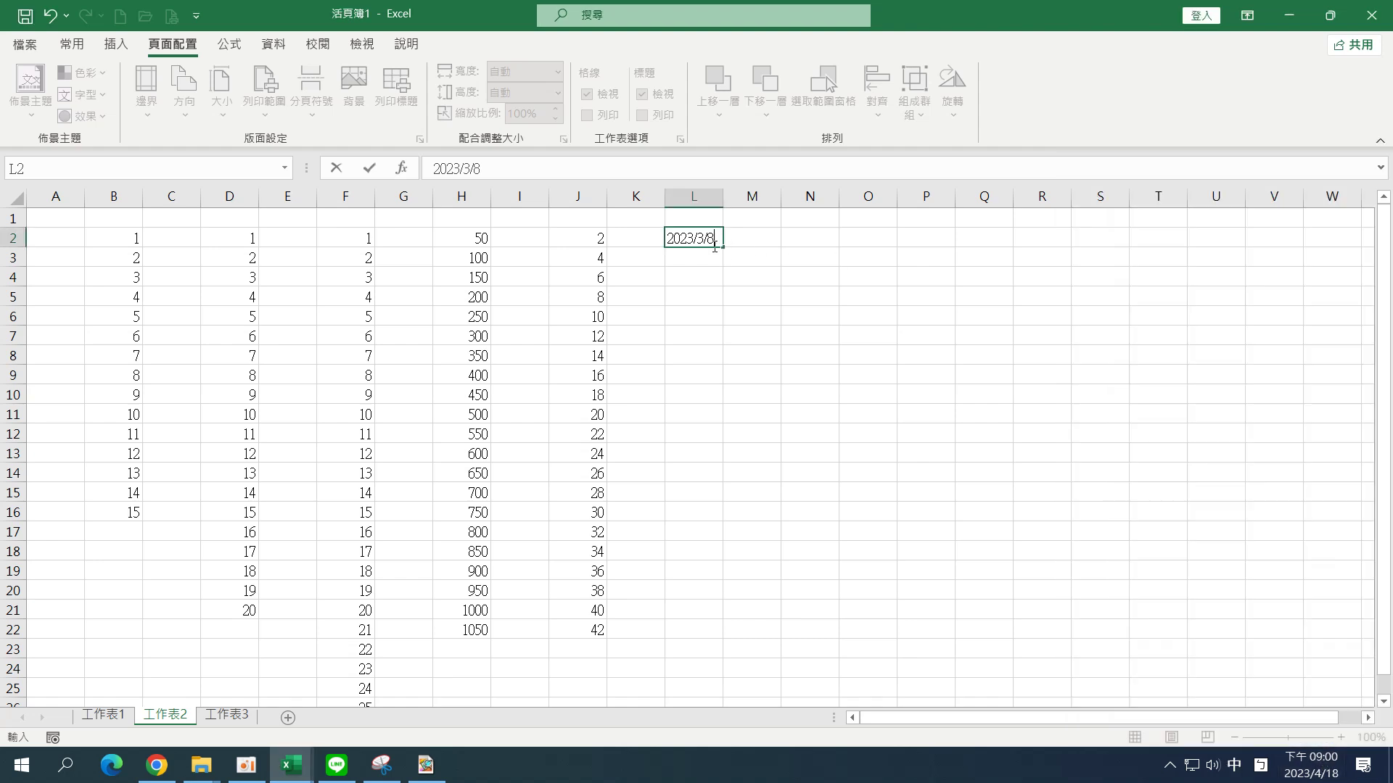
Change the day of the date in L2 so that it reads 2023/3/7.
double_click(478, 168)
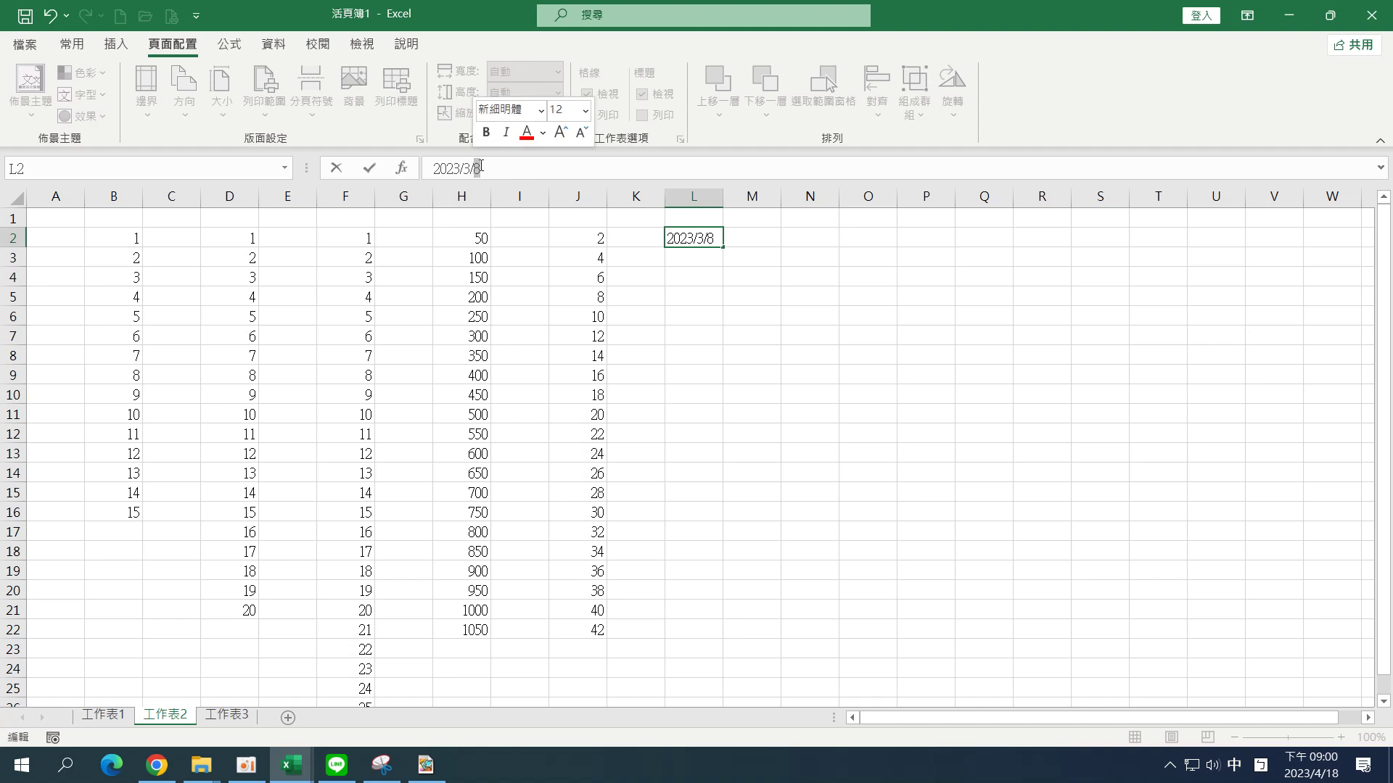
type("7")
key("Return")
left_click(707, 241)
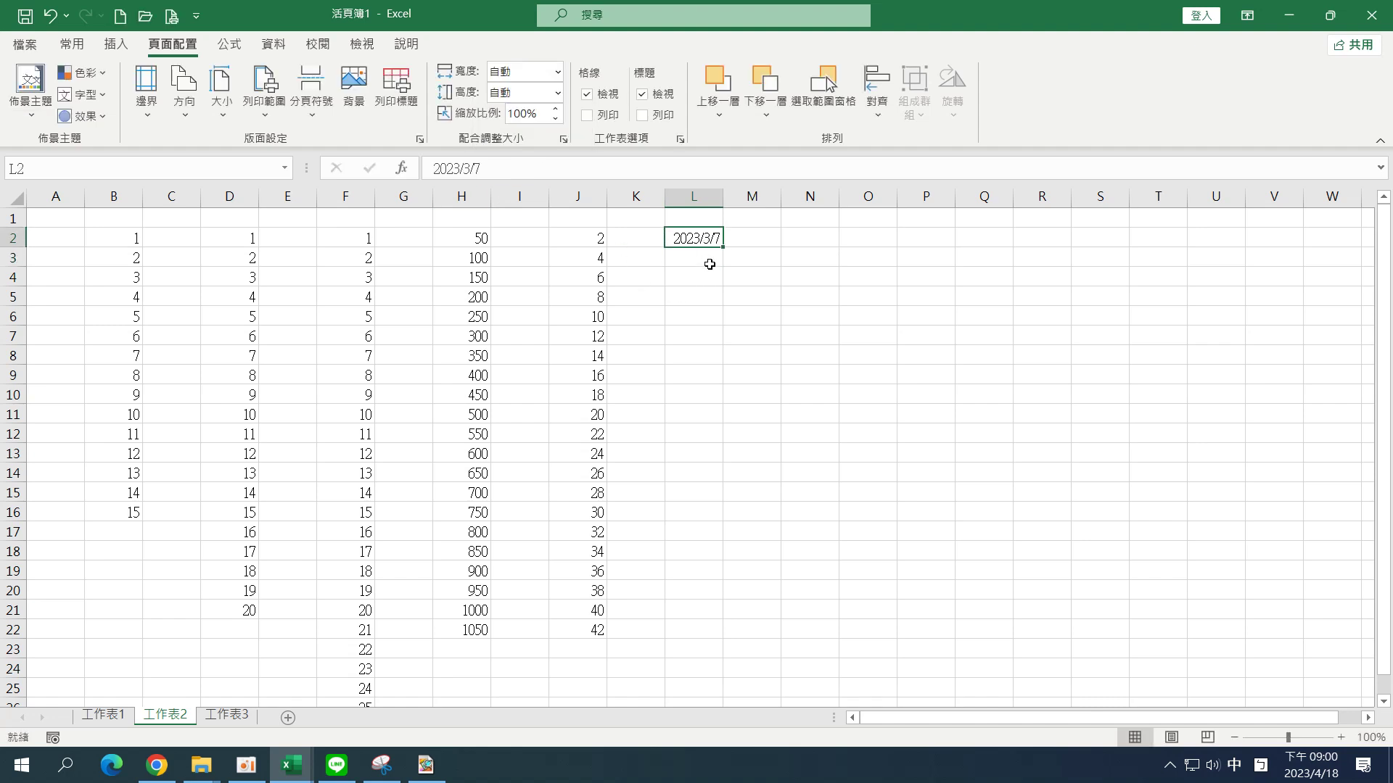
Fill the date from L2 into L3, change L3 to 2023/3/14, and extend both dates down to L19 as a weekly series.
left_click(710, 259)
left_click(709, 237)
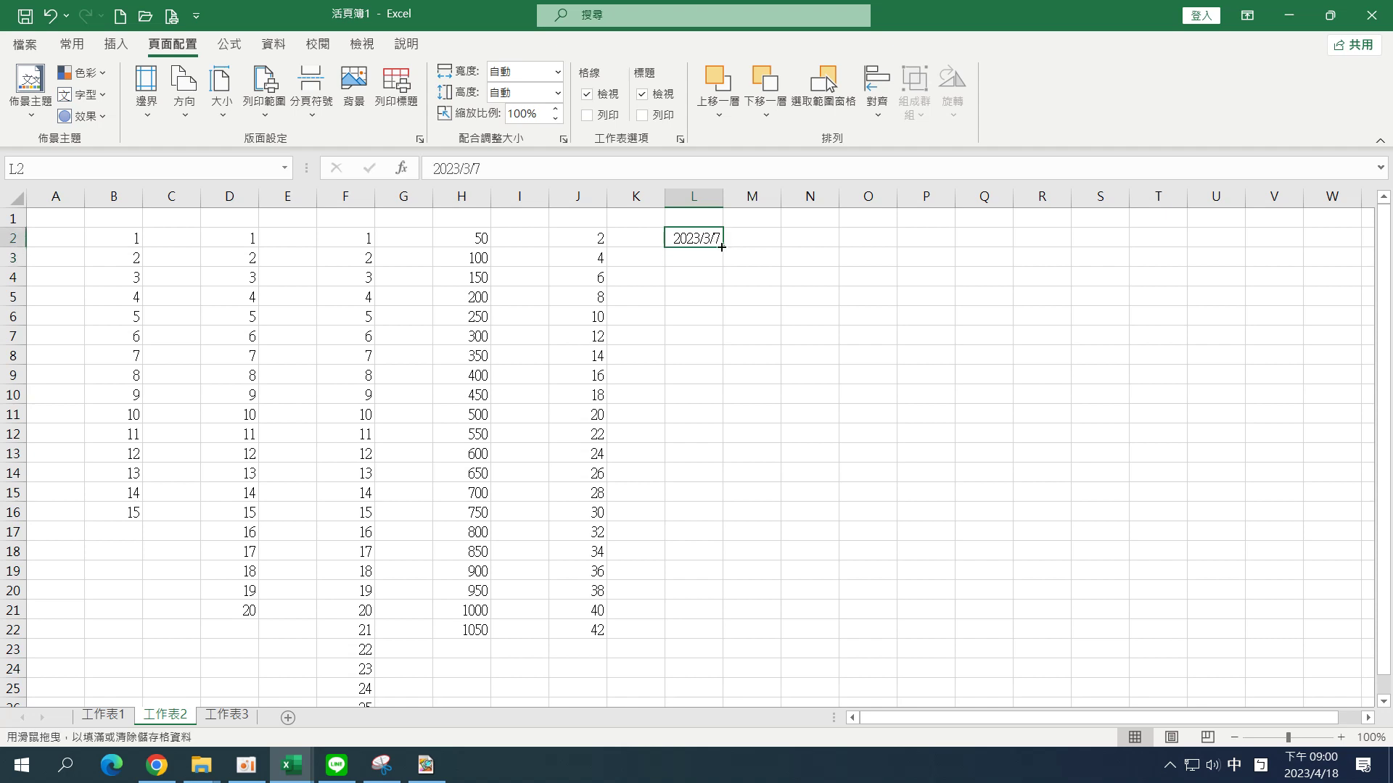
left_click_drag(722, 247, 707, 270)
left_click(704, 263)
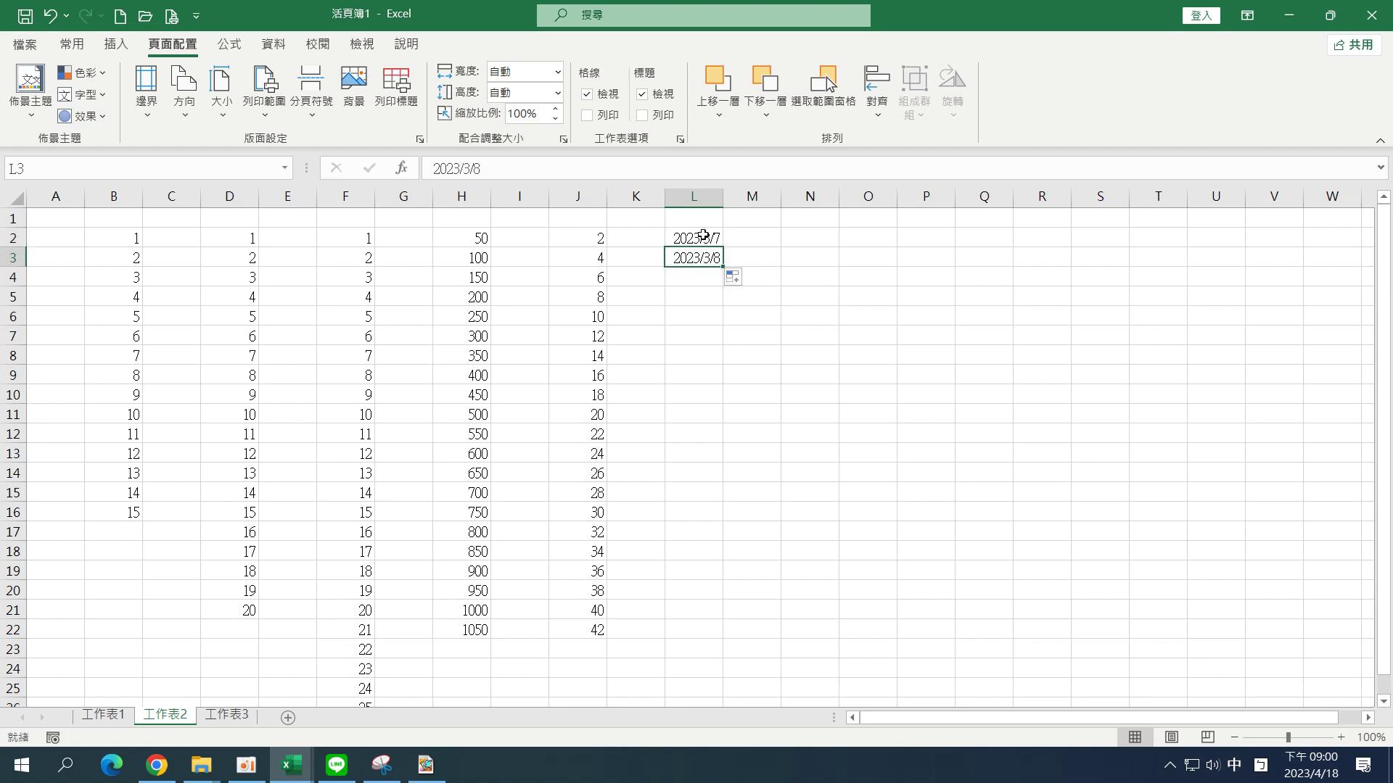
left_click(495, 170)
left_click_drag(495, 171, 527, 169)
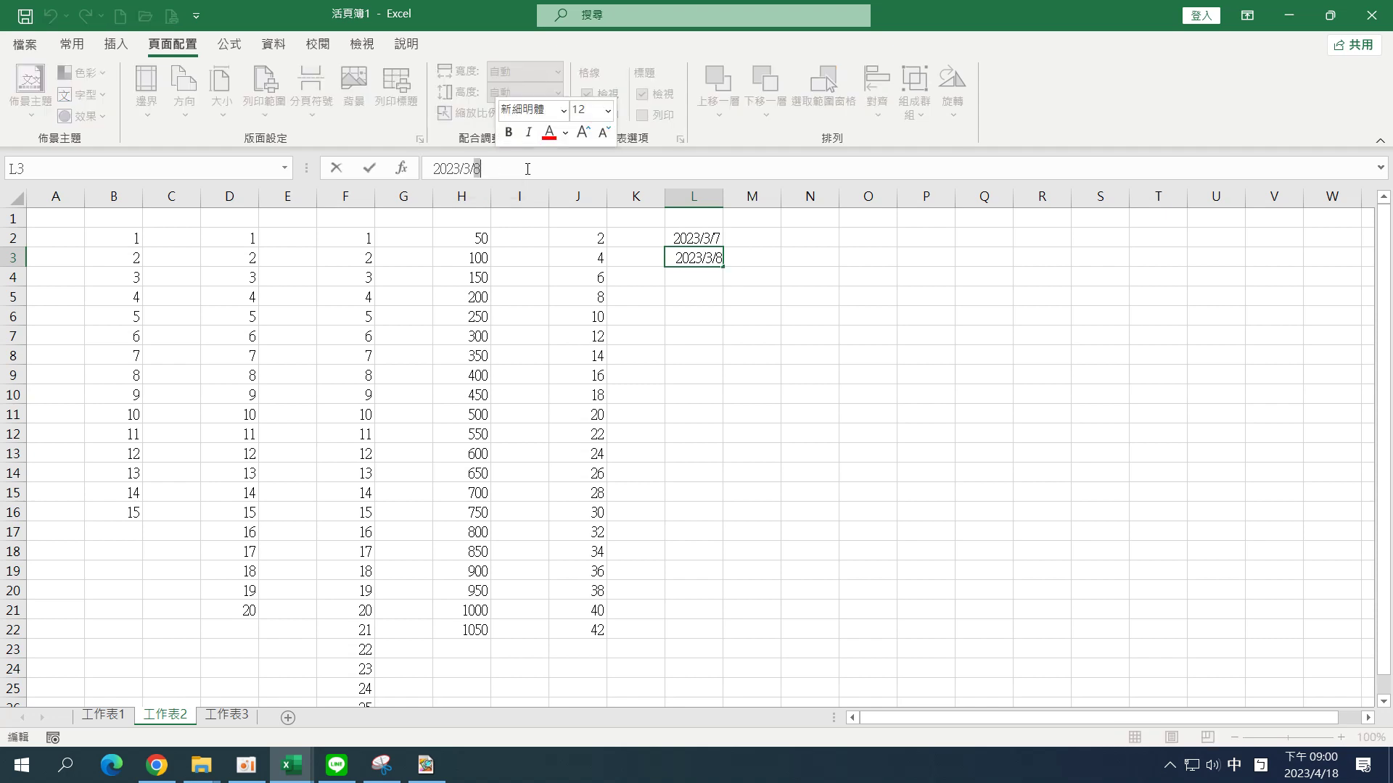
type("14")
key("Return")
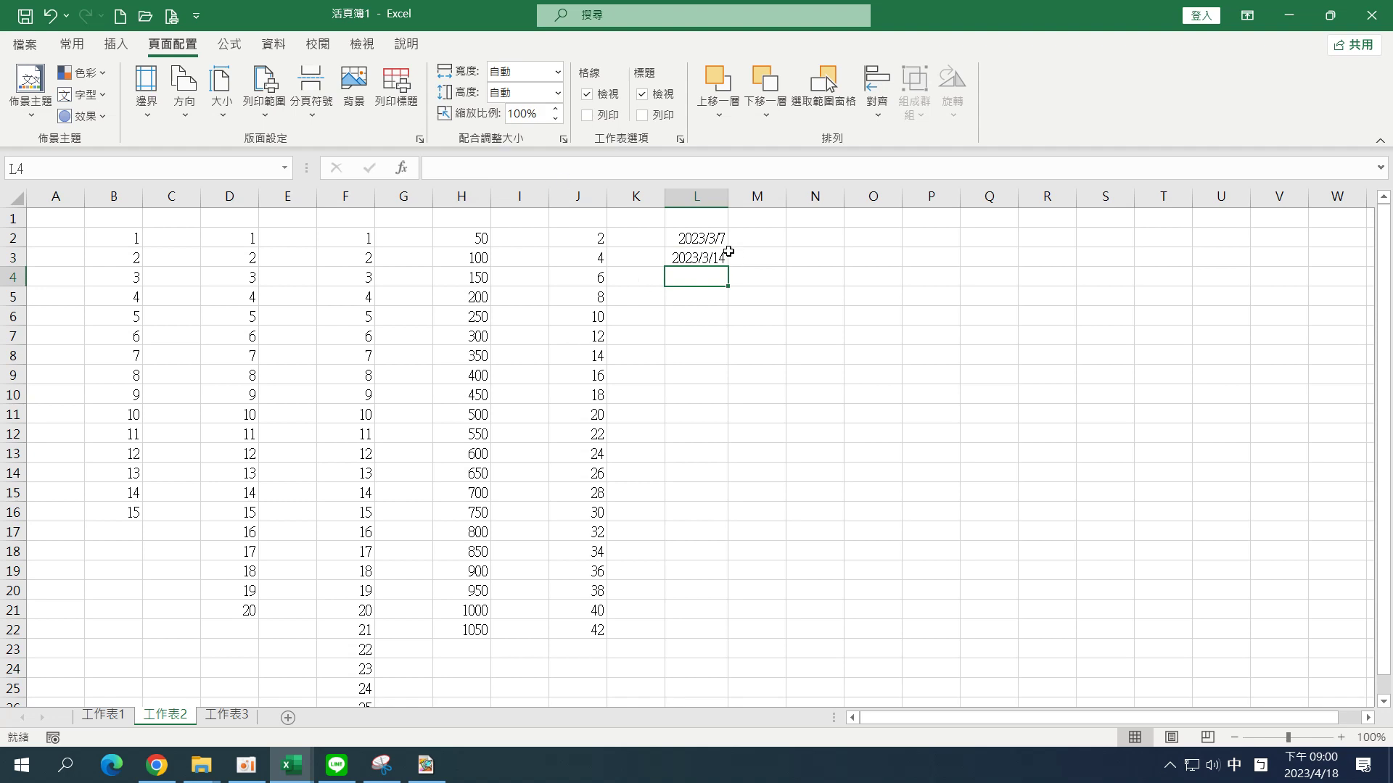
left_click_drag(709, 236, 702, 586)
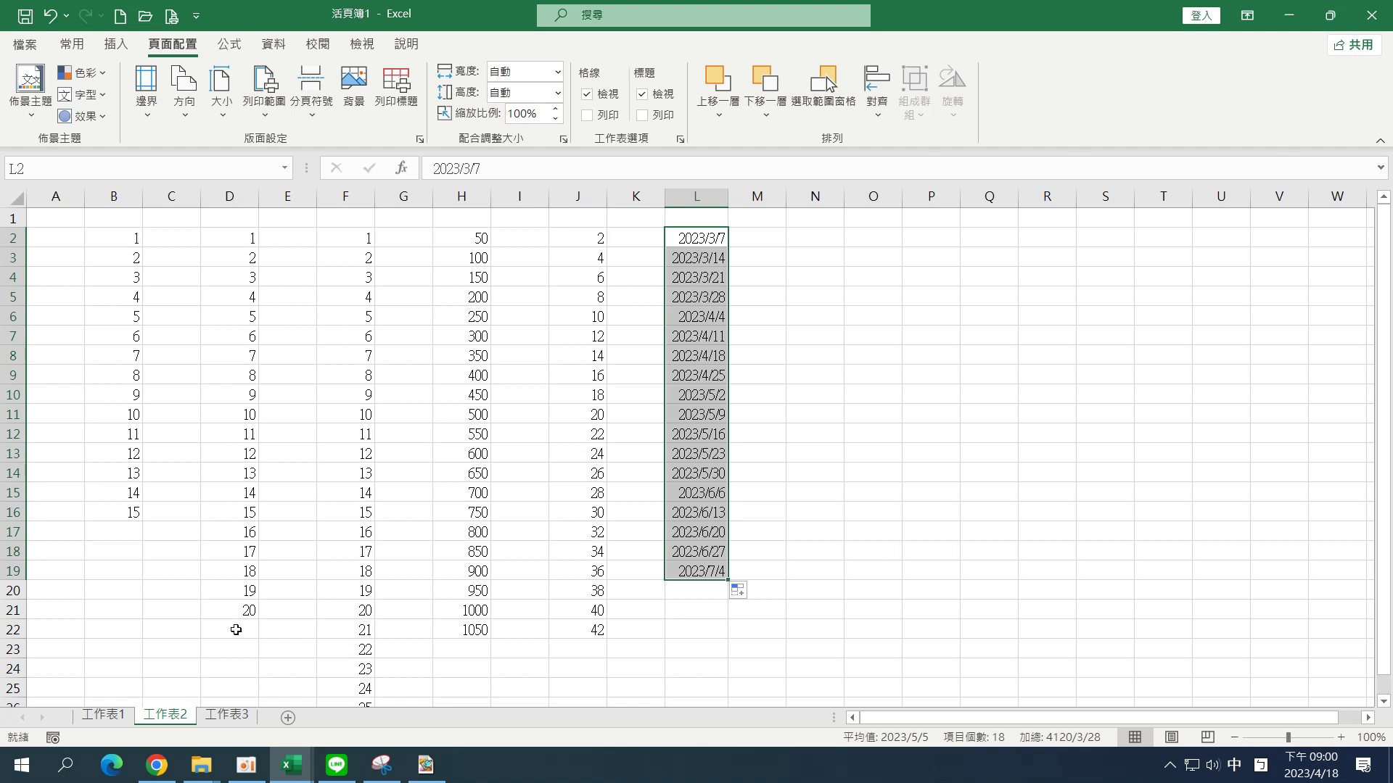
On sheet 工作表3, enter 1 in B2, copy it down to B19, and convert the fill to a number series (以數列填滿).
left_click(220, 719)
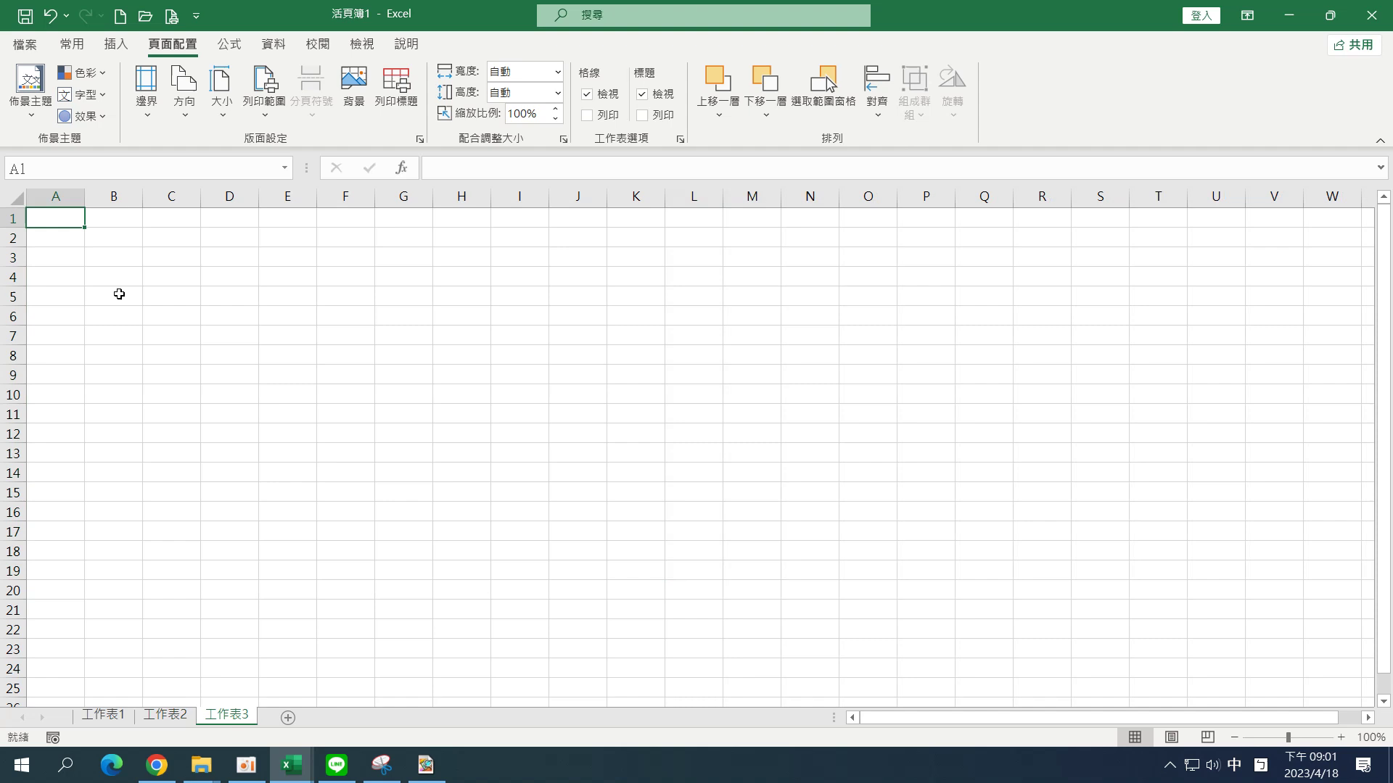
left_click(110, 240)
type("1")
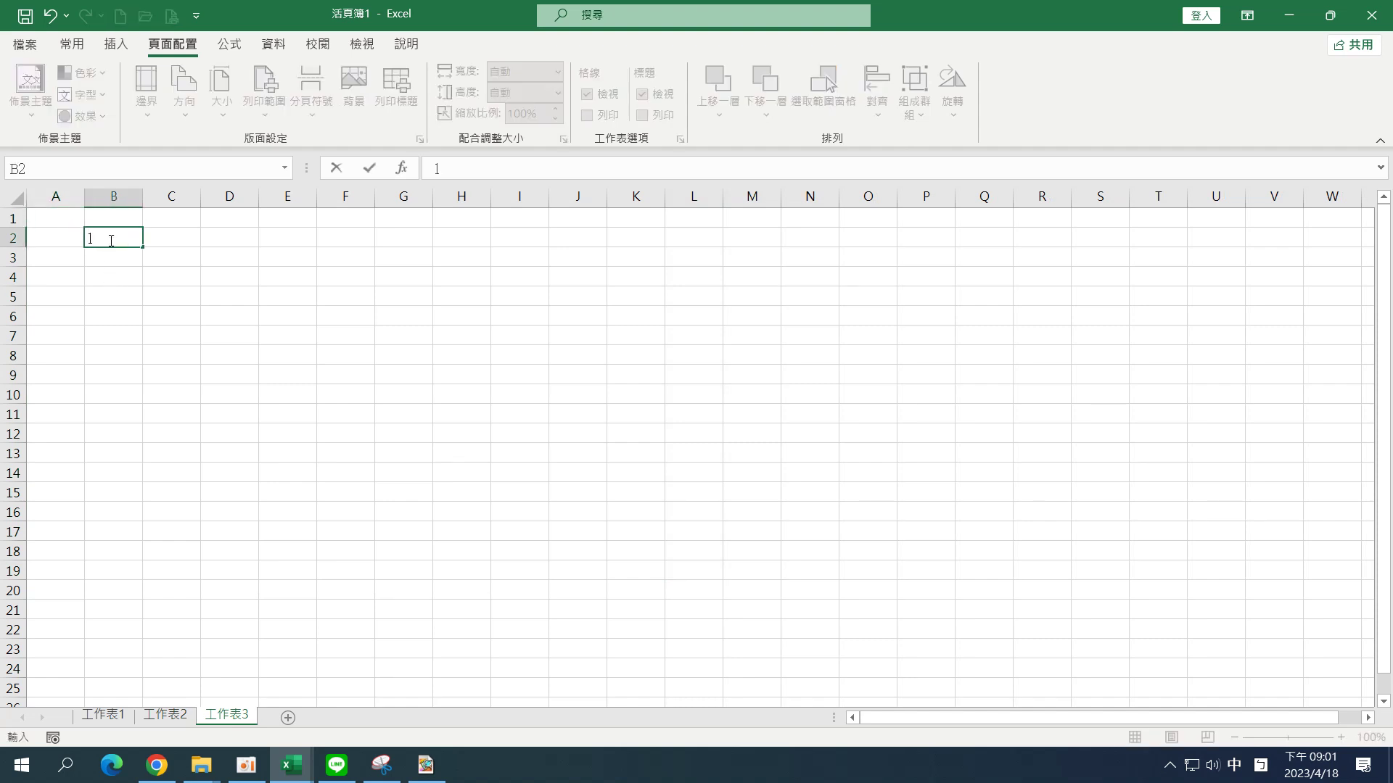
left_click(369, 169)
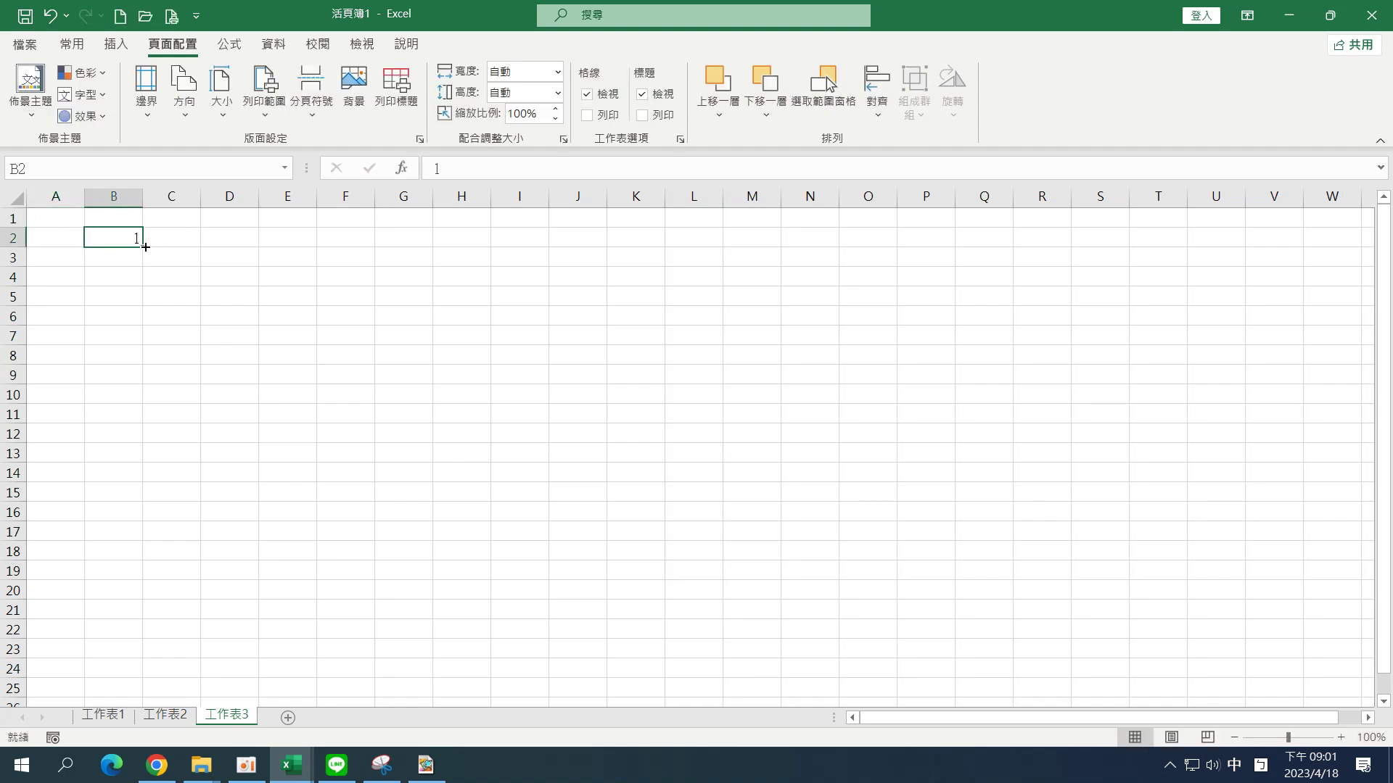
left_click_drag(145, 247, 120, 577)
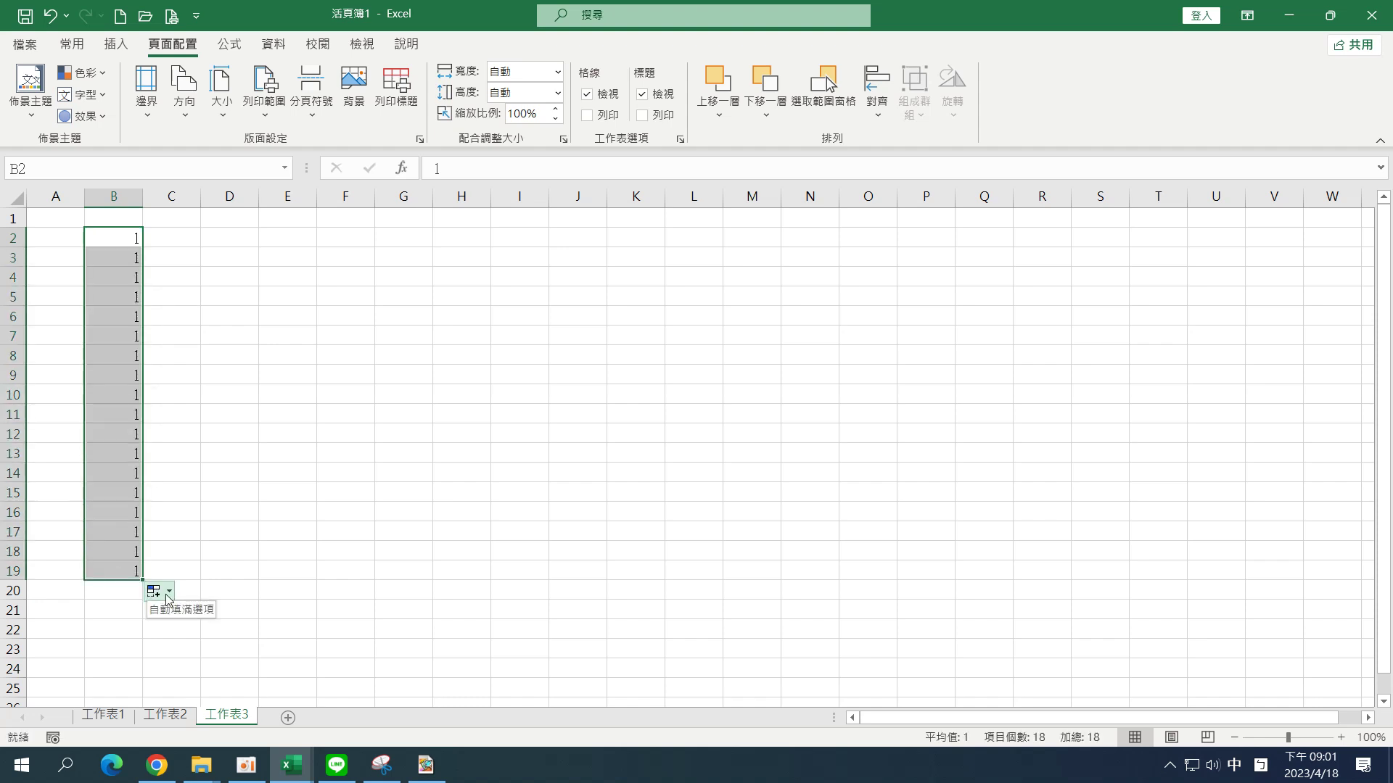
left_click(168, 597)
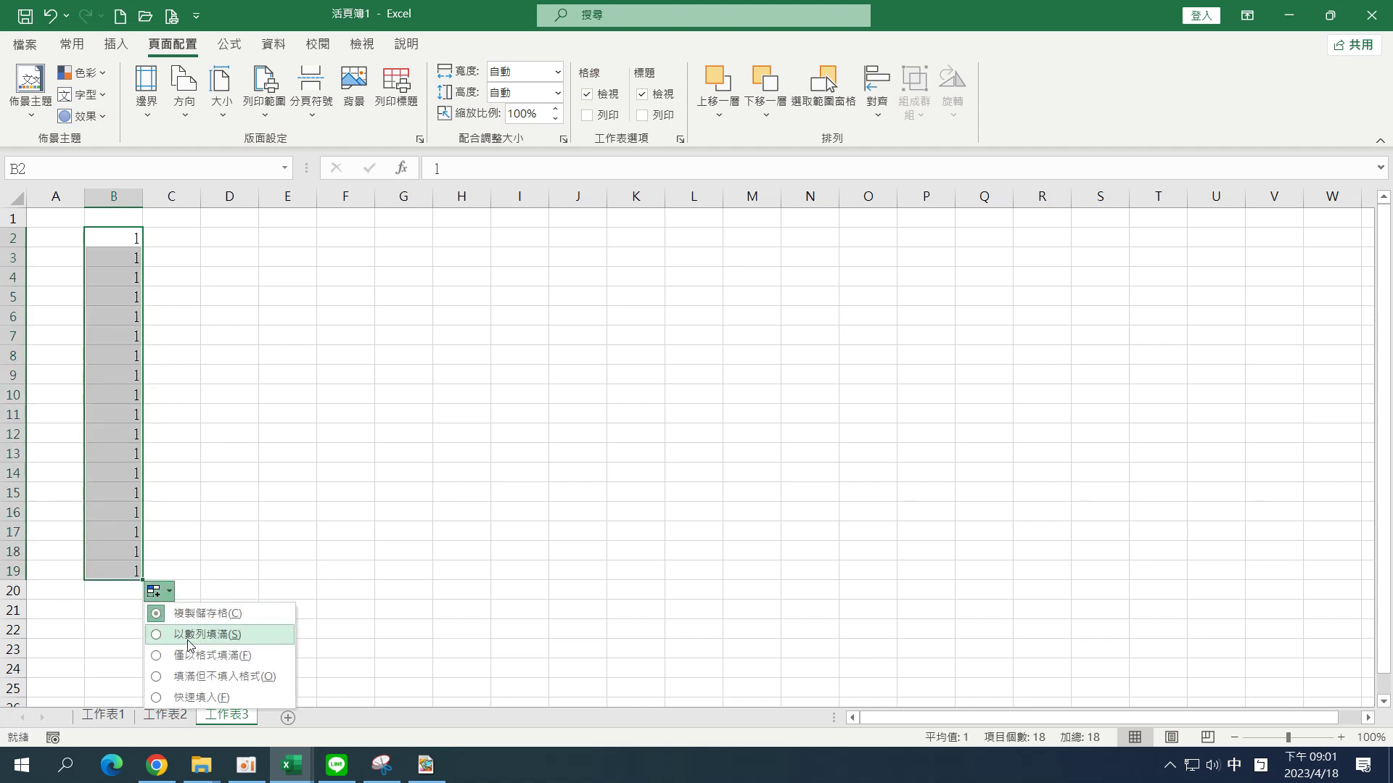
left_click(190, 637)
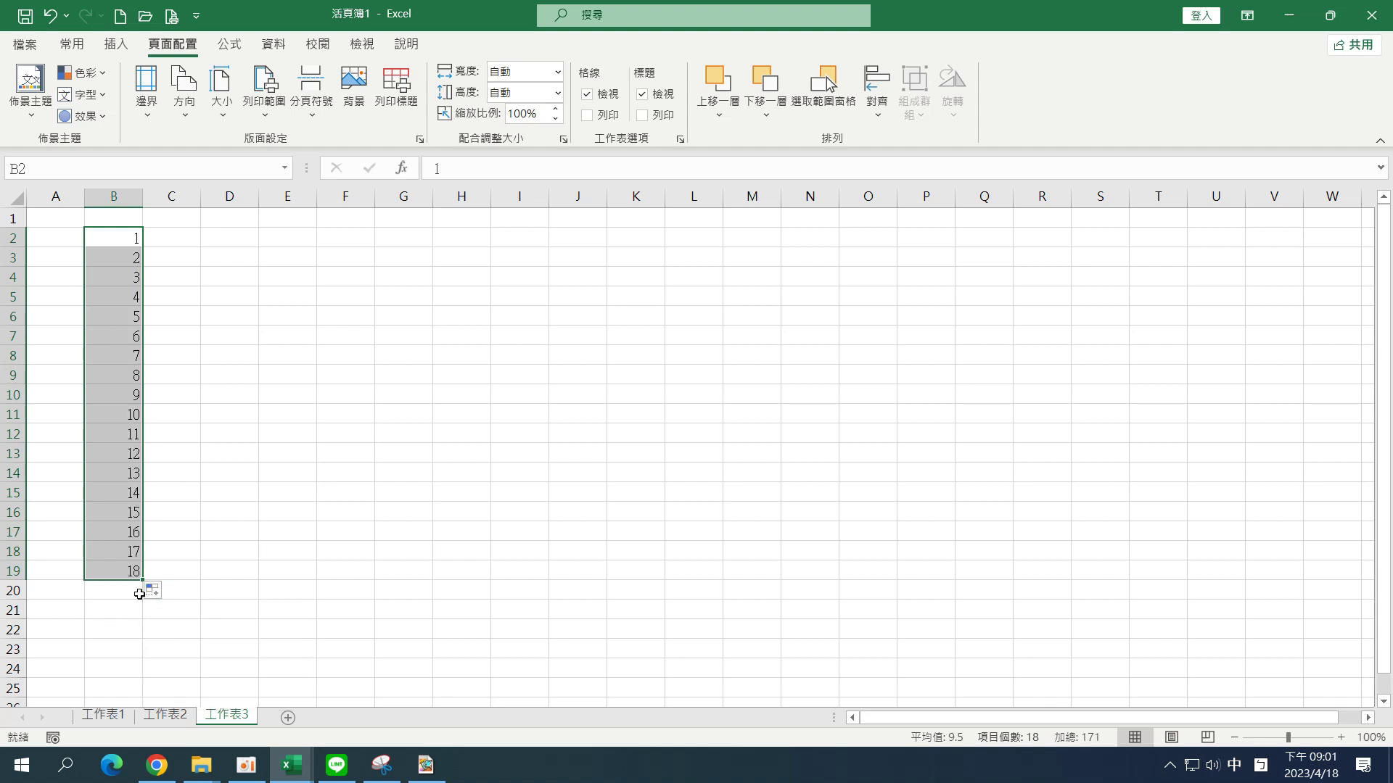
Enter 1 in D2 and extend it down to D22 directly as a consecutive number series.
left_click(231, 236)
type("1")
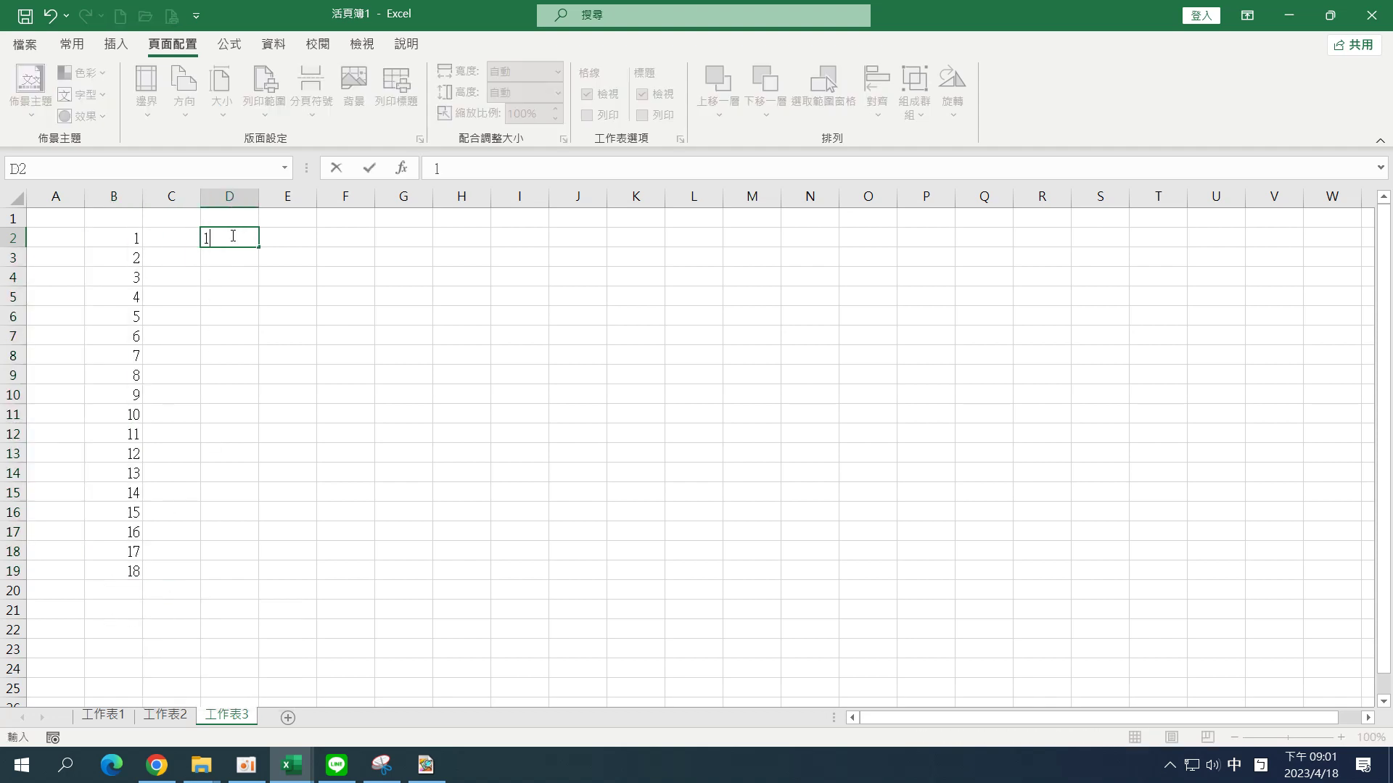
left_click(369, 169)
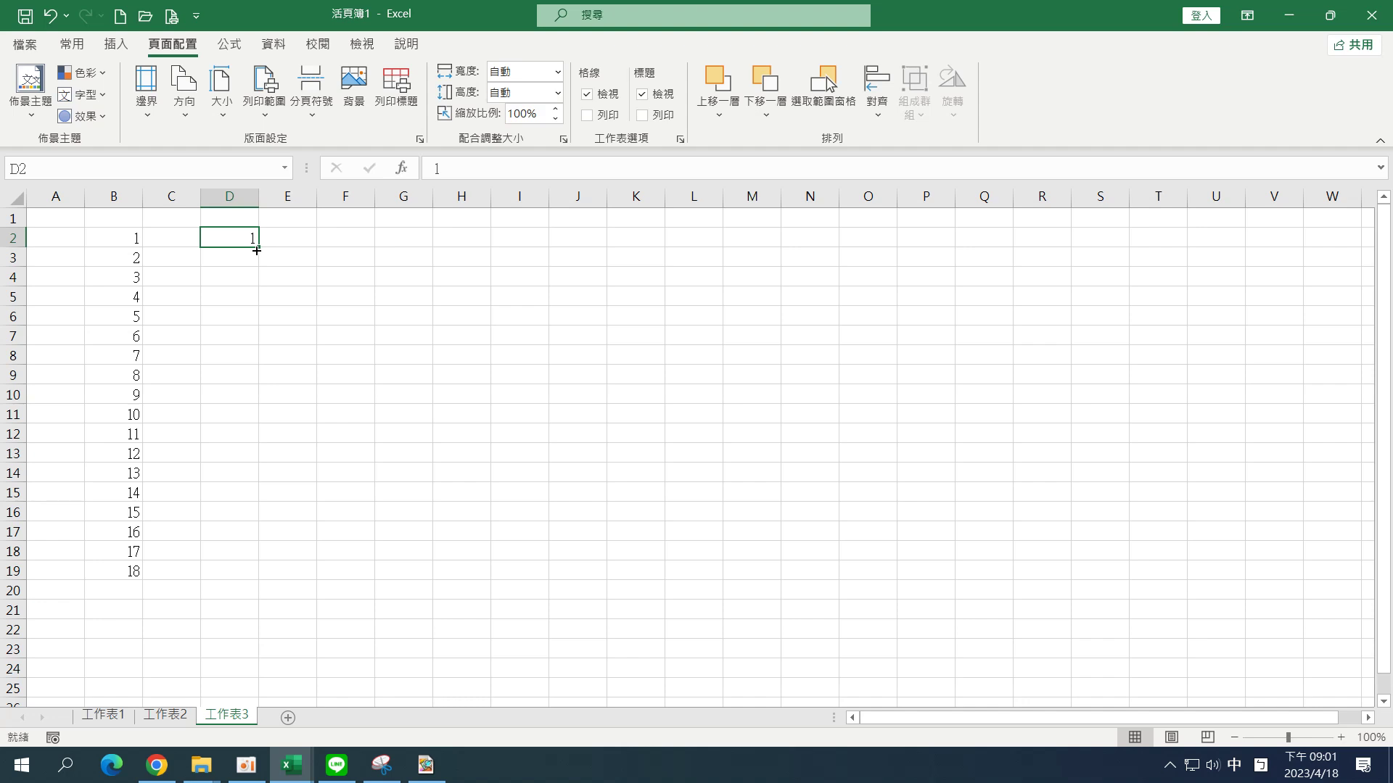
left_click_drag(259, 249, 234, 643)
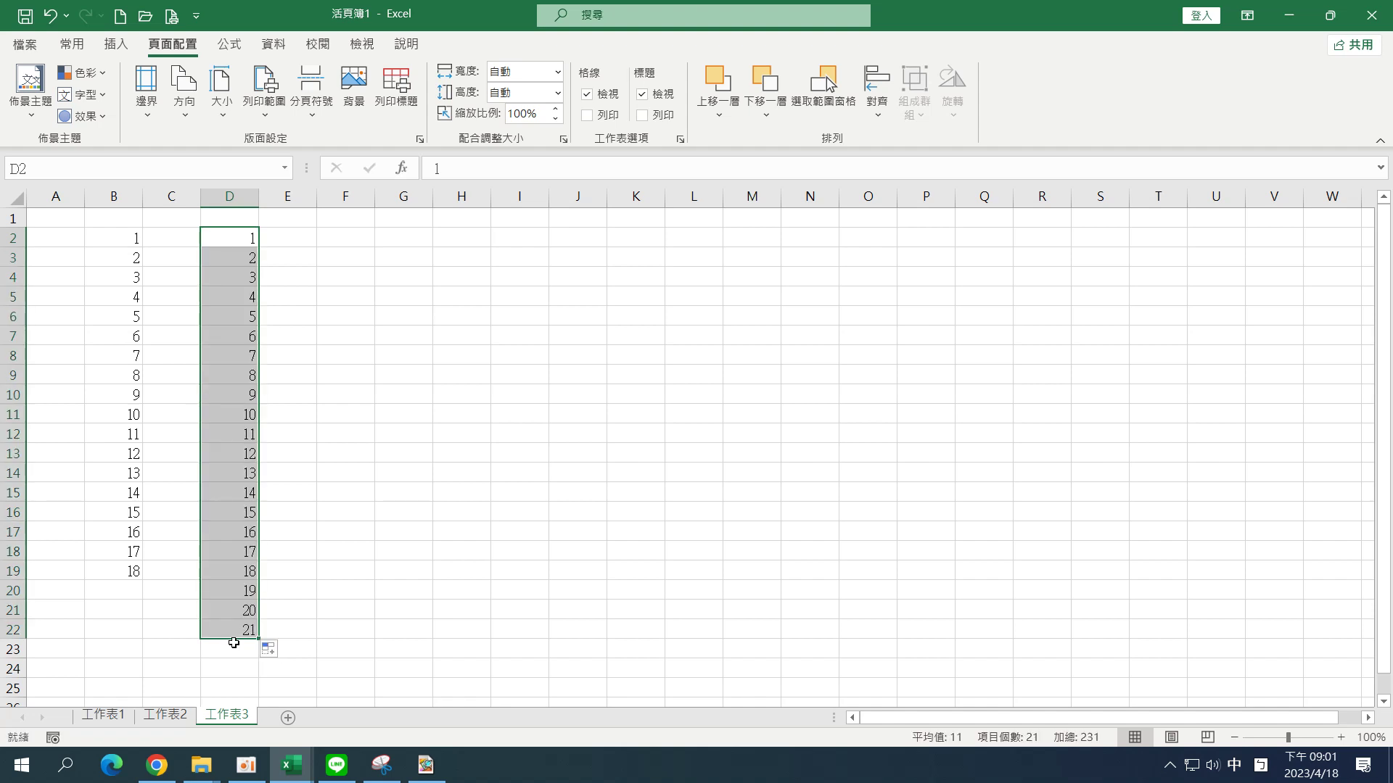
Enter 1 in F2 and 2 in F3, and extend the pair down to F22 as a number series.
left_click(325, 233)
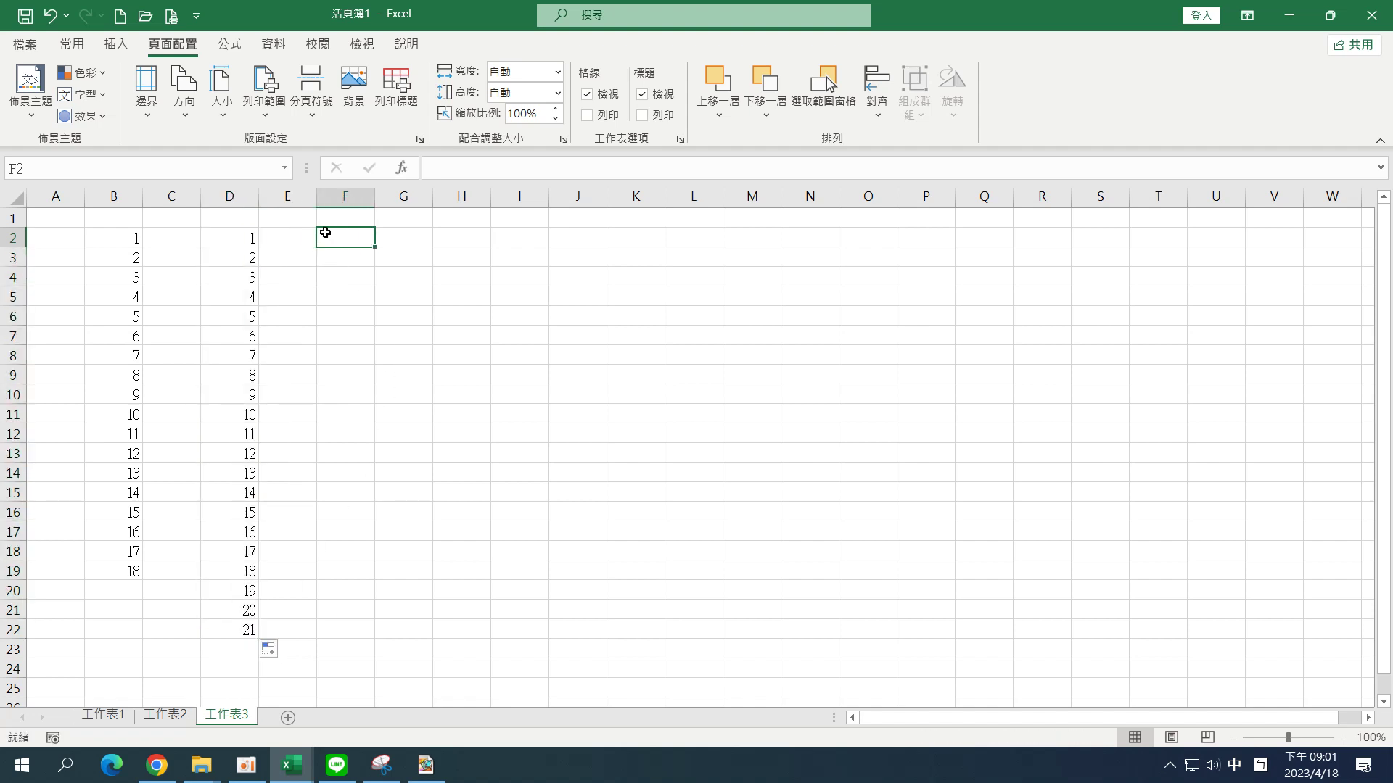
type("1")
key("Return")
type("2")
key("Return")
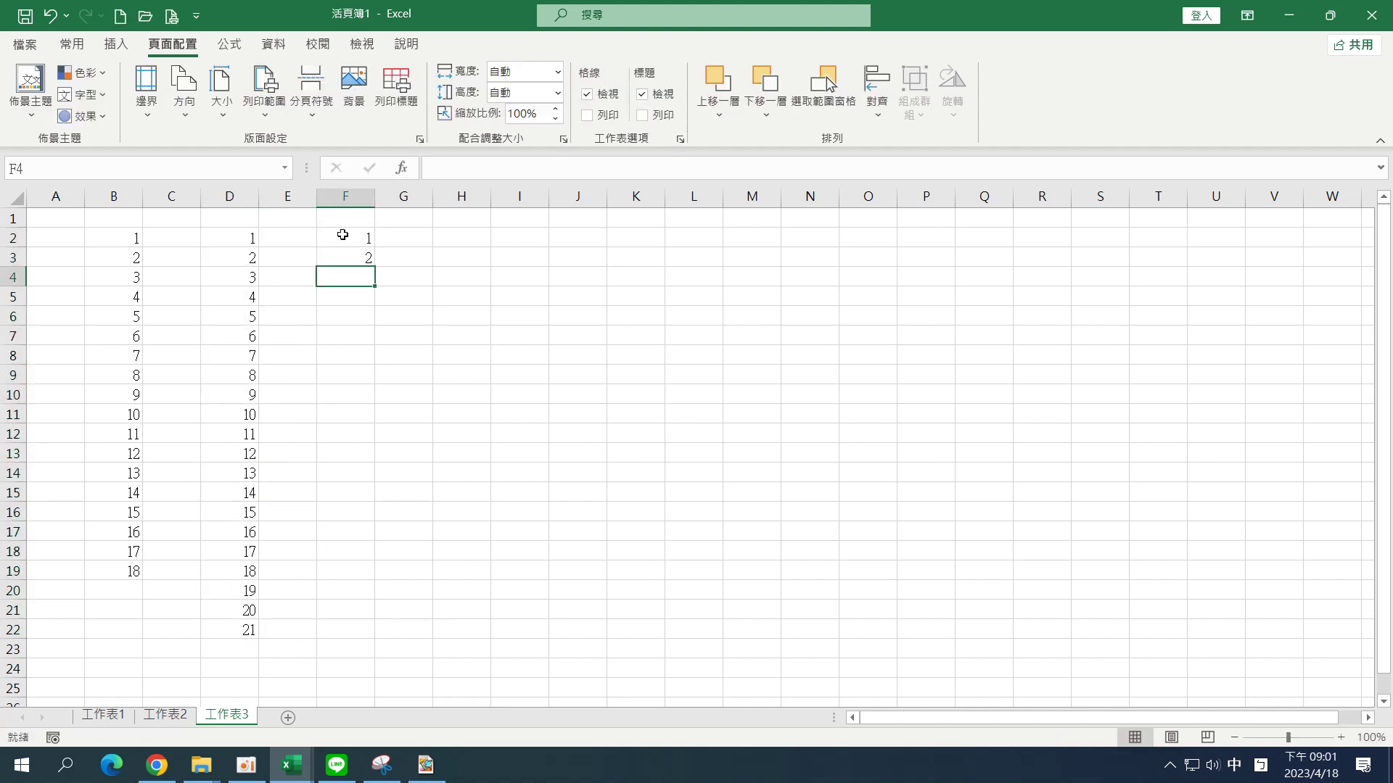
left_click_drag(342, 235, 343, 636)
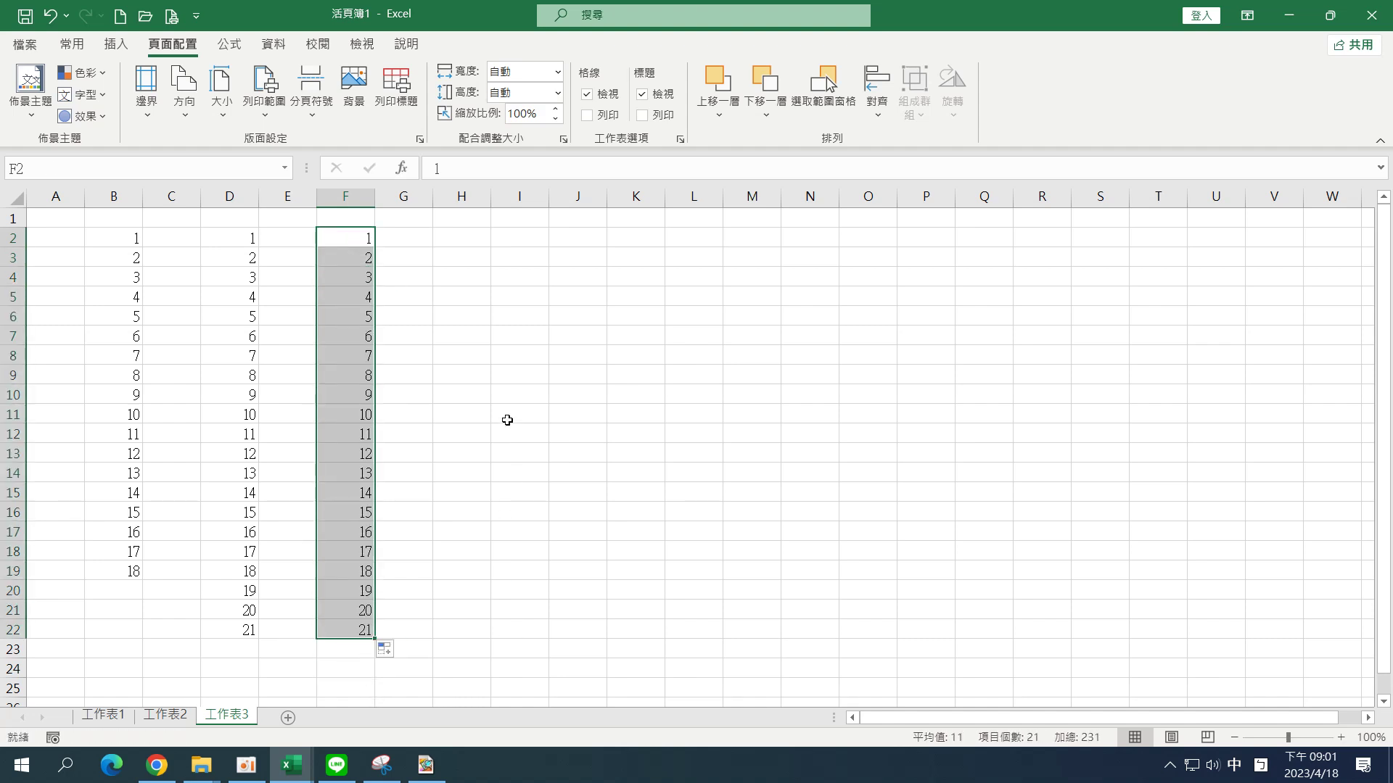
Enter the dates 4/18 in H2 and 4/25 in H3, and extend the pair down to H17 as a weekly series.
left_click(464, 237)
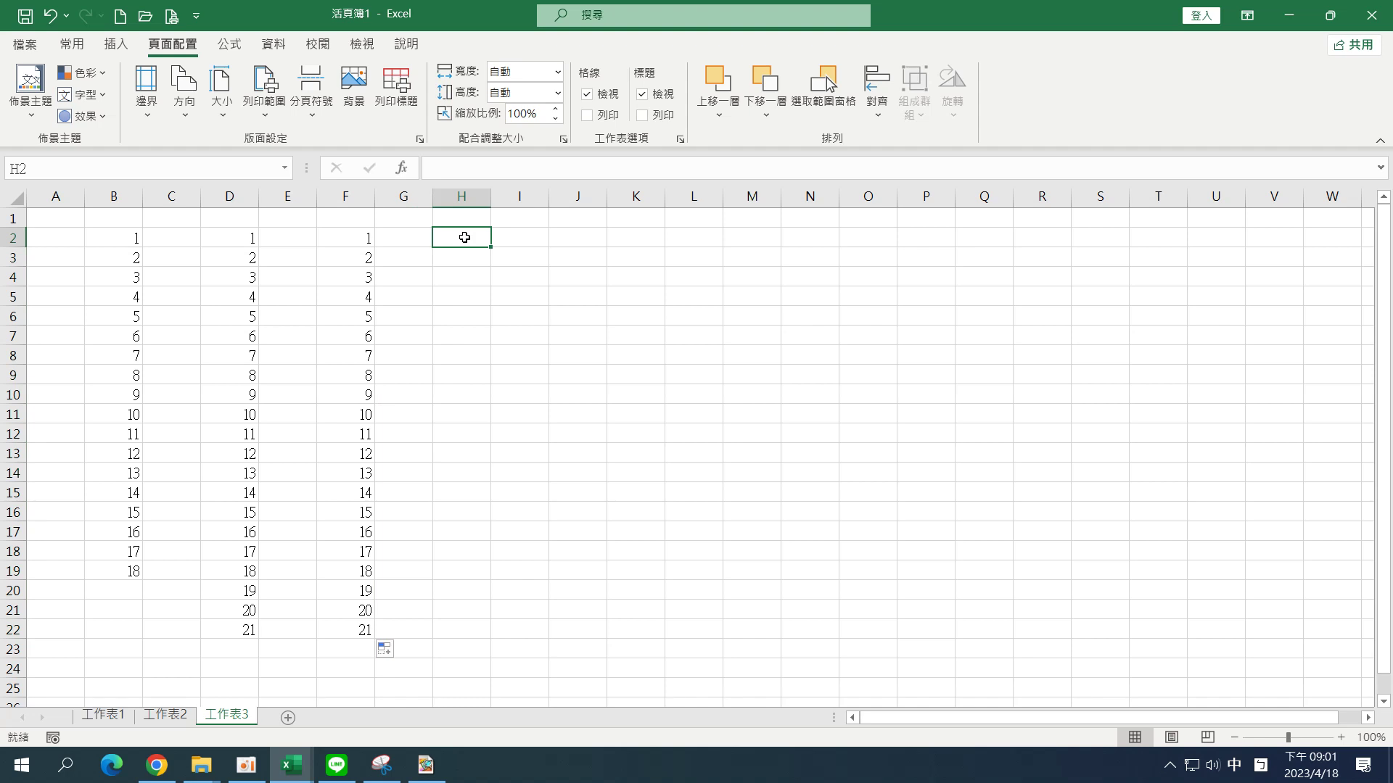
type("4/")
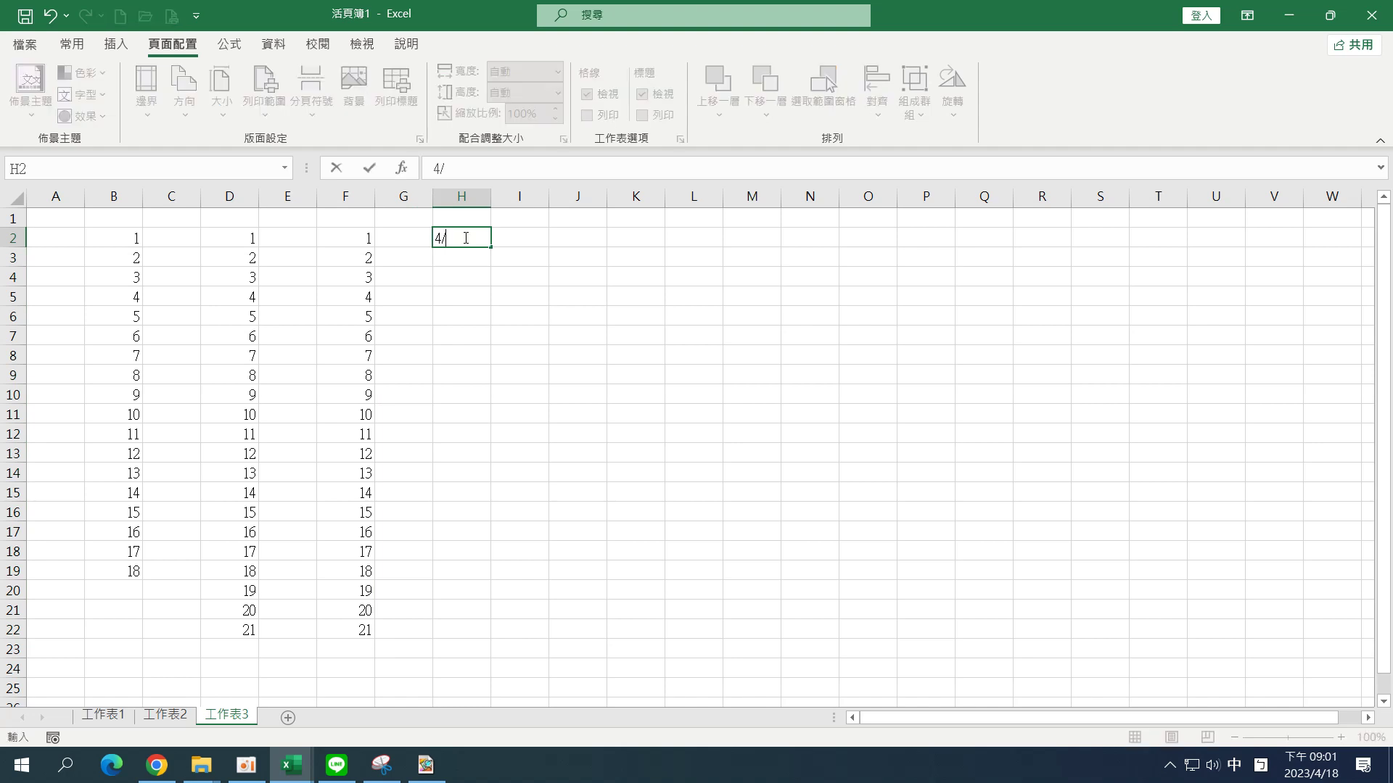
type("18")
left_click(451, 260)
type("4/")
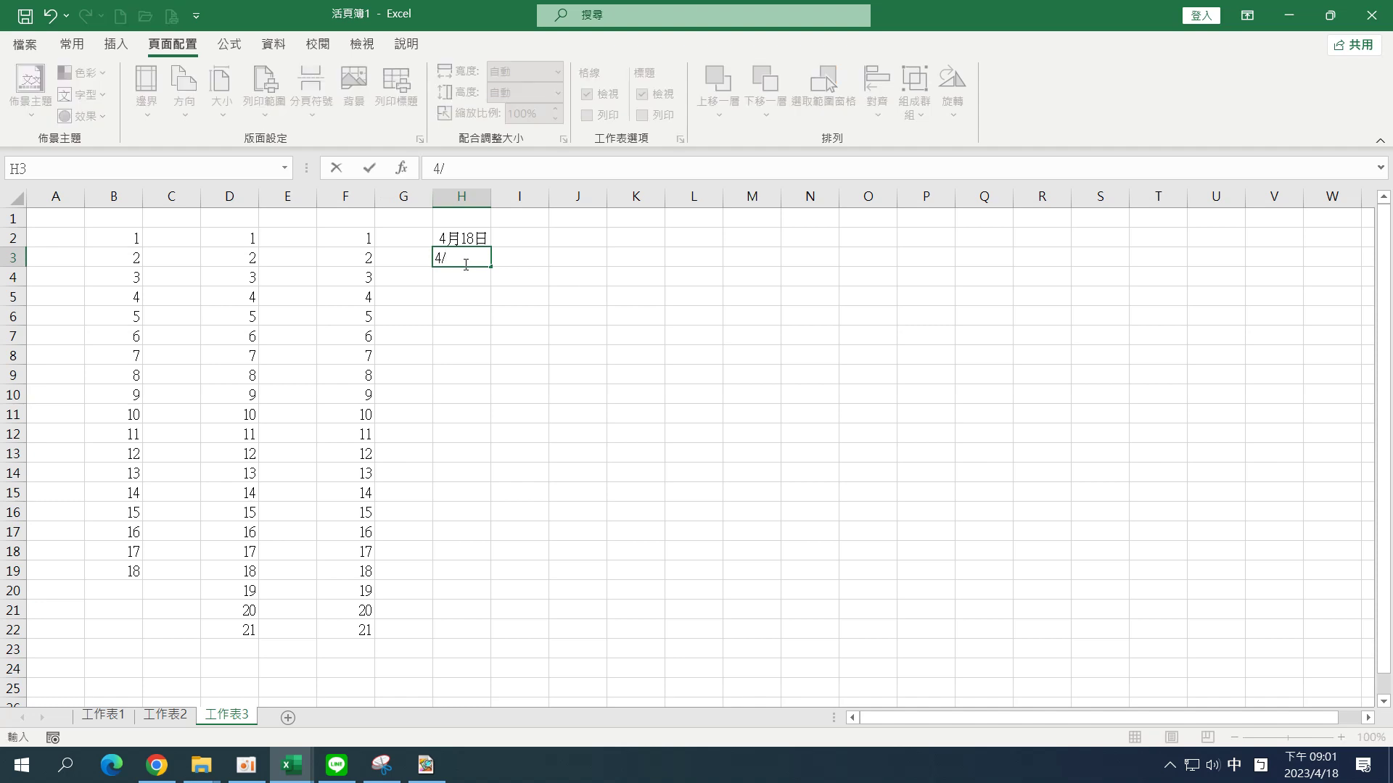
type("25")
left_click_drag(464, 238, 479, 536)
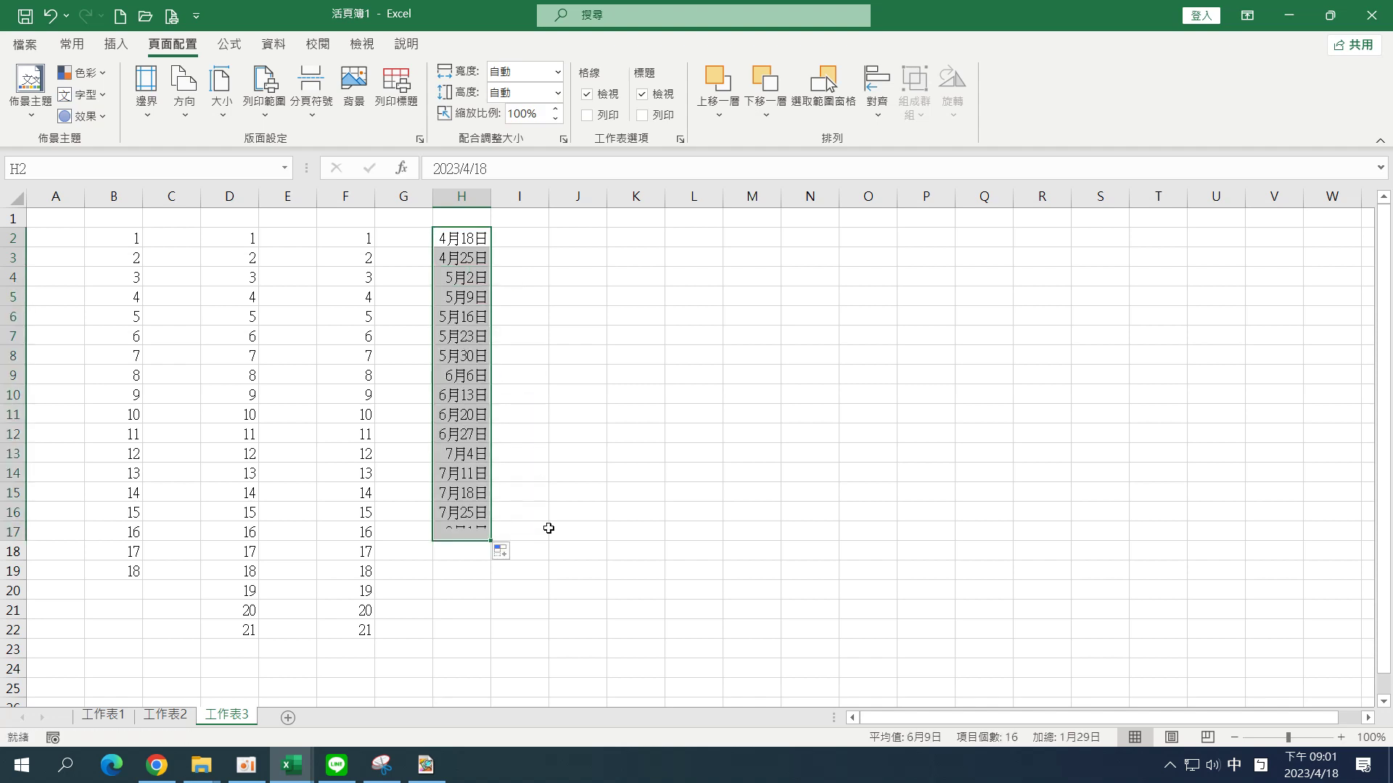